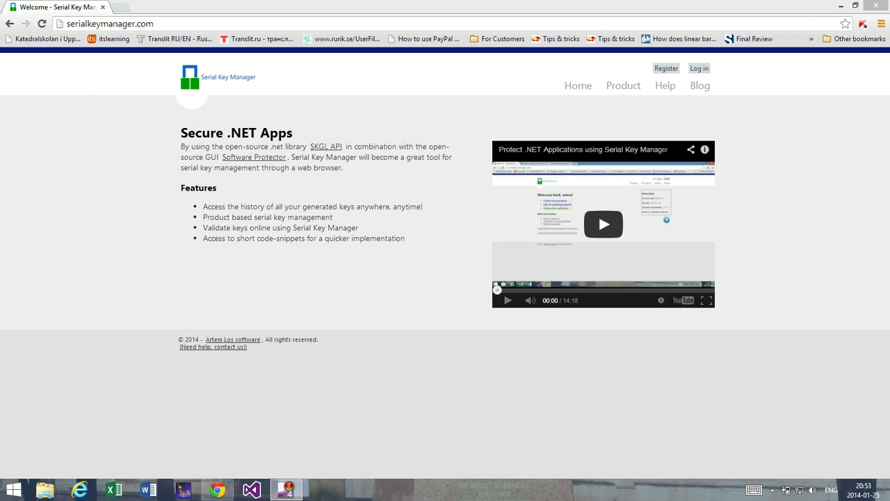
# Step: Log in to Serial Key Manager with the account's user name and password
pyautogui.click(699, 68)
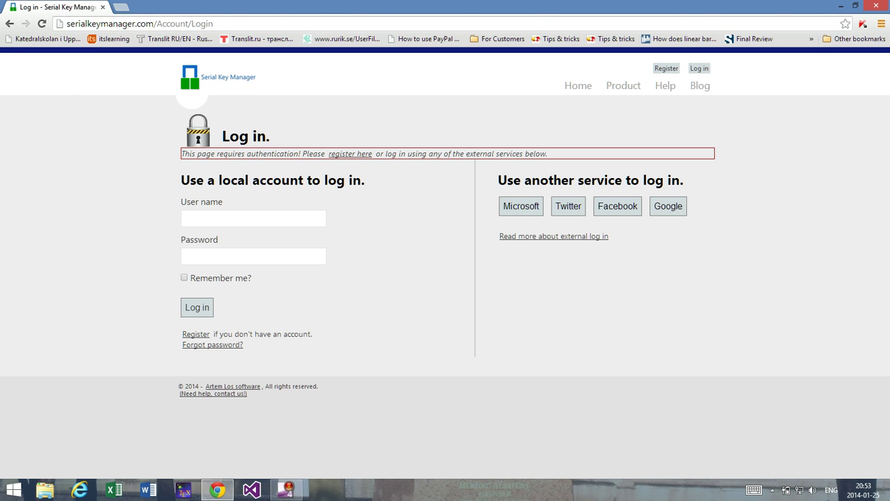
pyautogui.click(253, 218)
pyautogui.write('artem')
pyautogui.press('Tab')
pyautogui.write('••••••••')
pyautogui.press('Return')
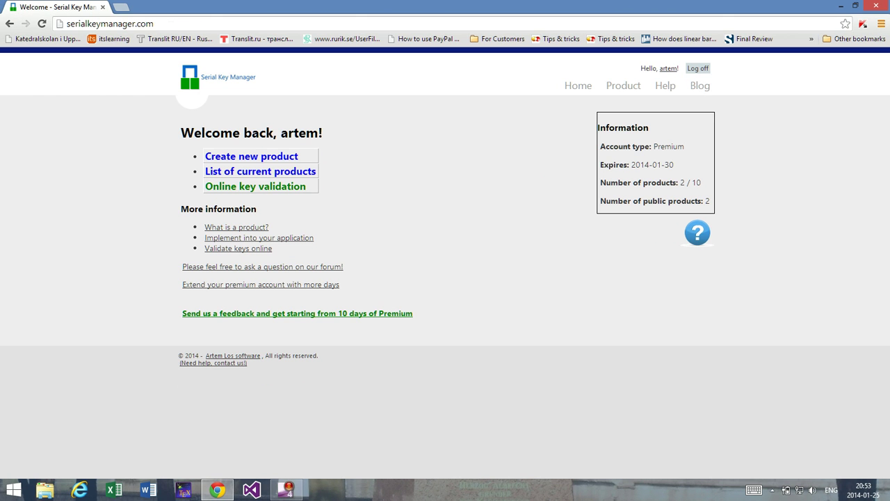
# Step: Open the Software Protector product (ID 3) from the list of current products
pyautogui.click(260, 171)
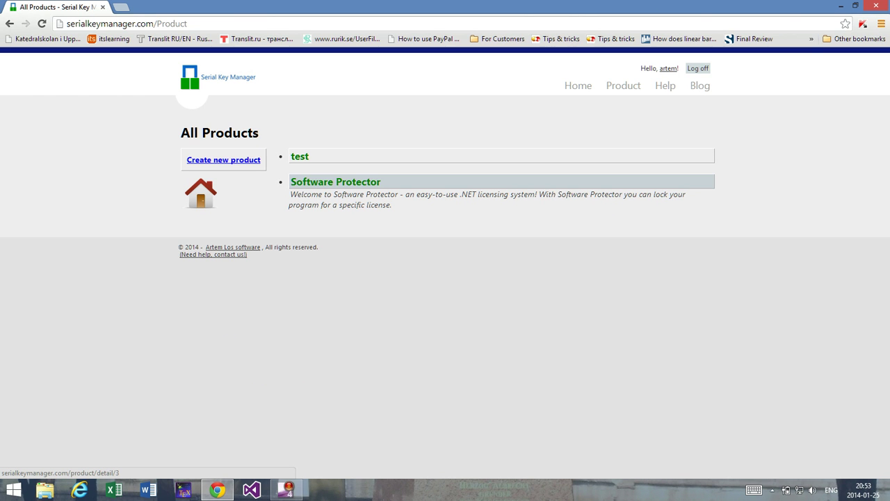
pyautogui.click(335, 182)
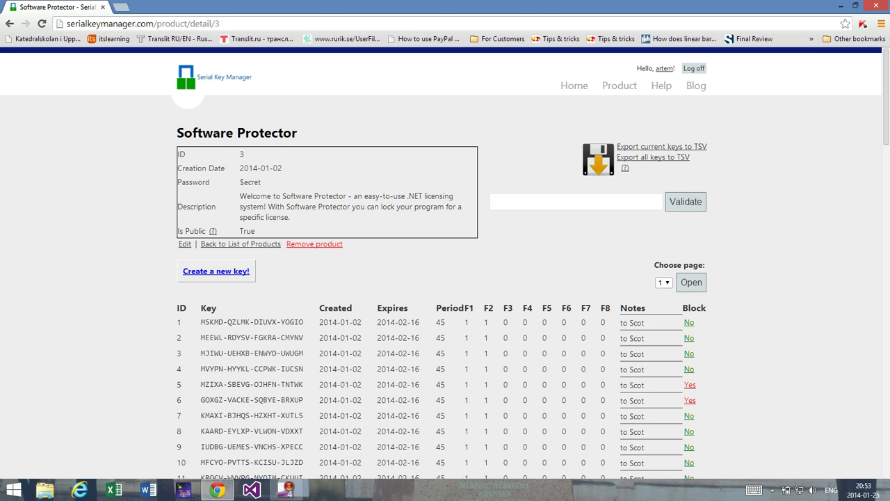
pyautogui.scroll(-1, 446, 278)
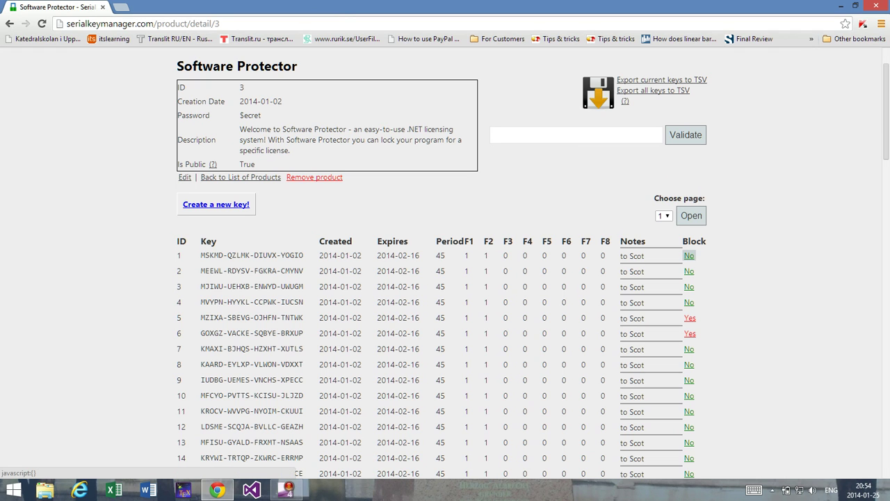
pyautogui.click(689, 255)
pyautogui.scroll(-4, 446, 278)
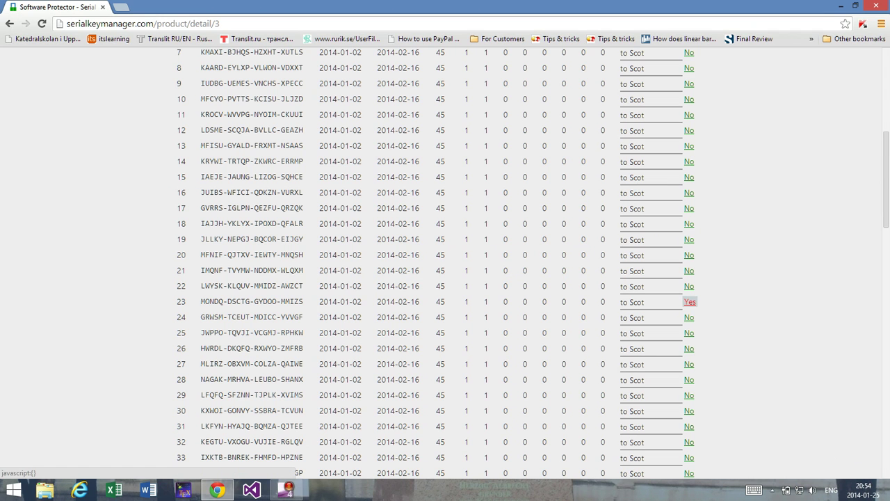
pyautogui.press('Return')
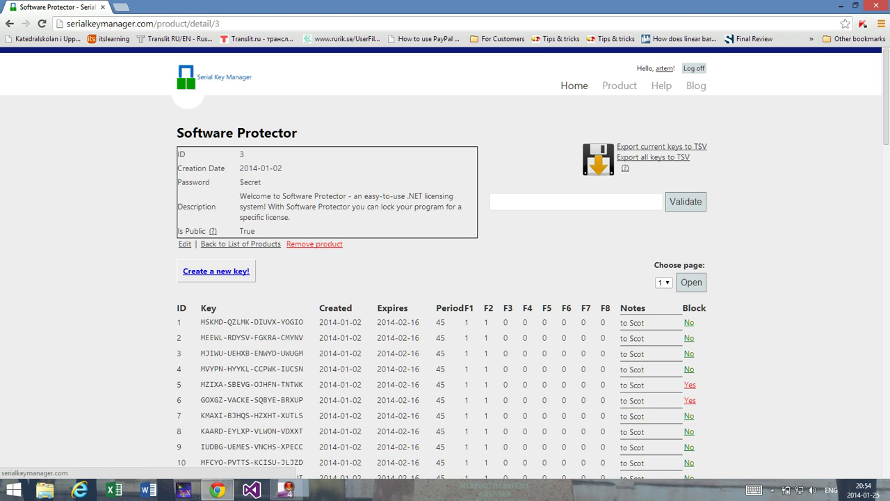
# Step: In a new home-page tab, open Online key validation with Software Protector selected
pyautogui.rightClick(581, 86)
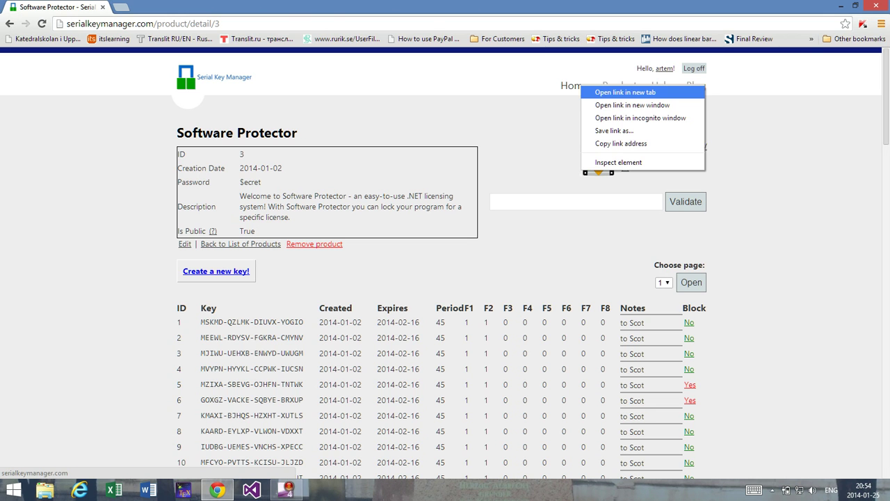
pyautogui.click(625, 92)
pyautogui.hotkey('ctrl', 'Tab')
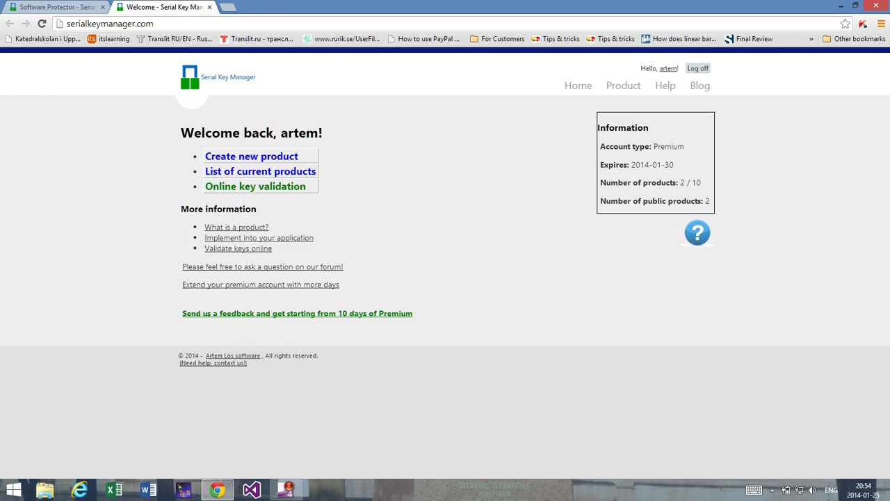
pyautogui.click(255, 186)
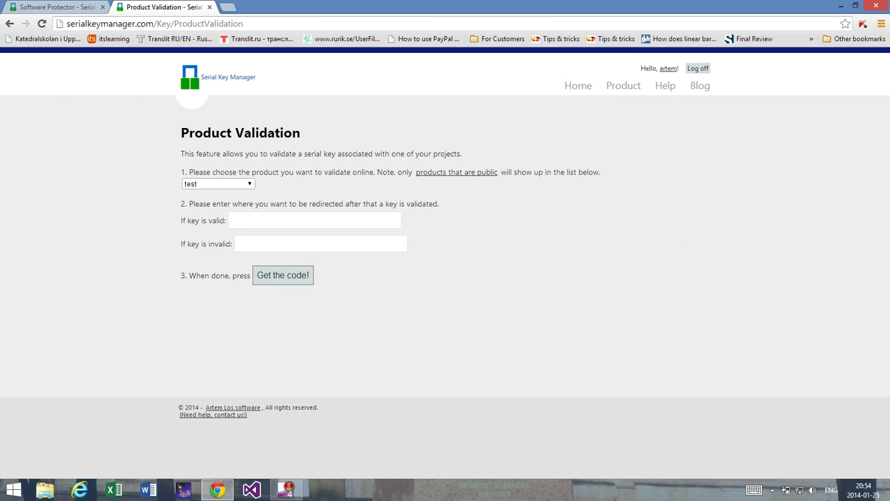
pyautogui.click(218, 183)
pyautogui.click(218, 211)
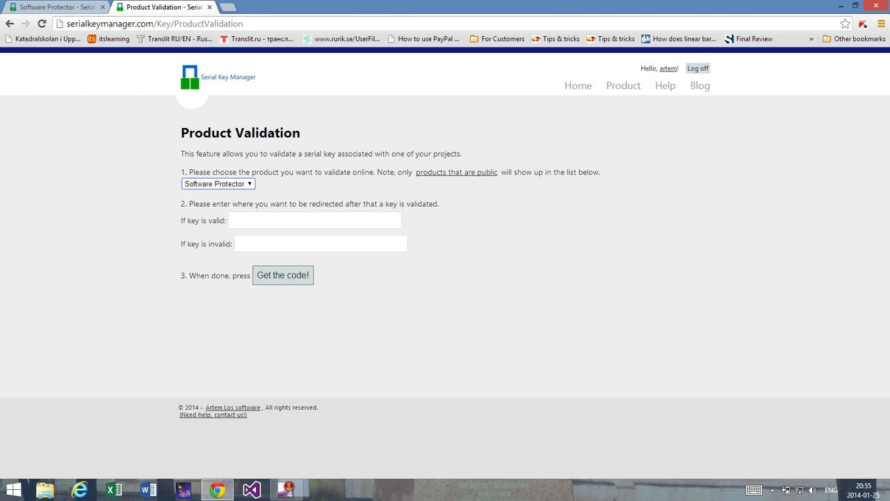
pyautogui.hotkey('ctrl', 'shift', 'Tab')
pyautogui.scroll(-4, 445, 264)
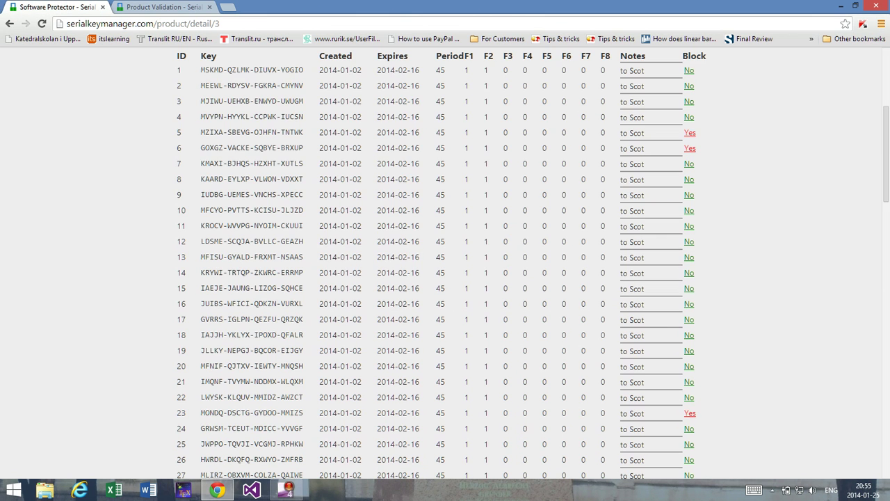
pyautogui.hotkey('ctrl', 'Tab')
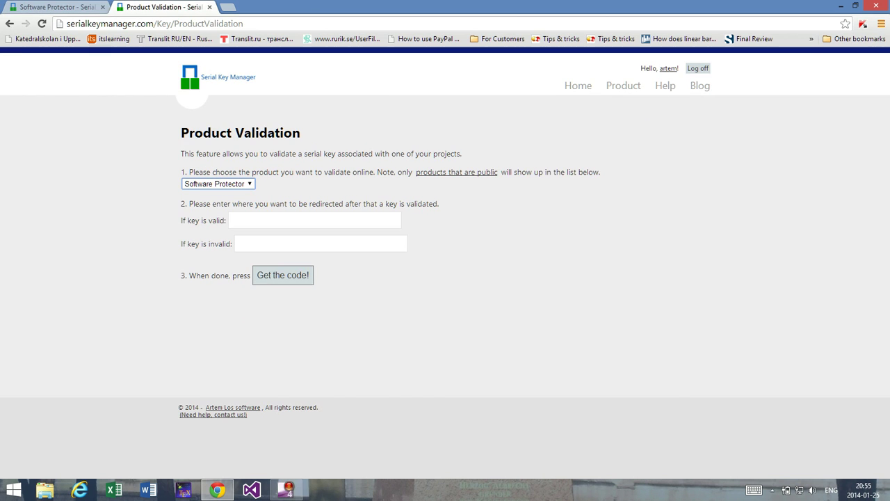
pyautogui.hotkey('ctrl', 'shift', 'Tab')
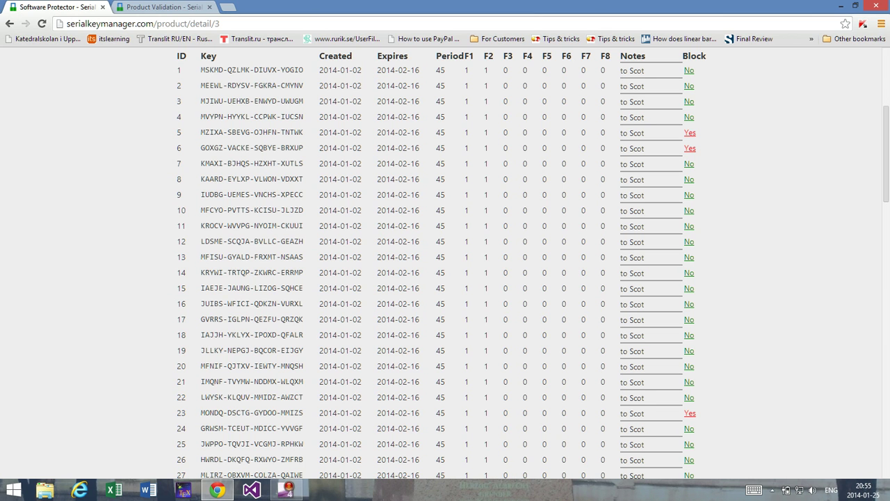
pyautogui.scroll(4, 445, 264)
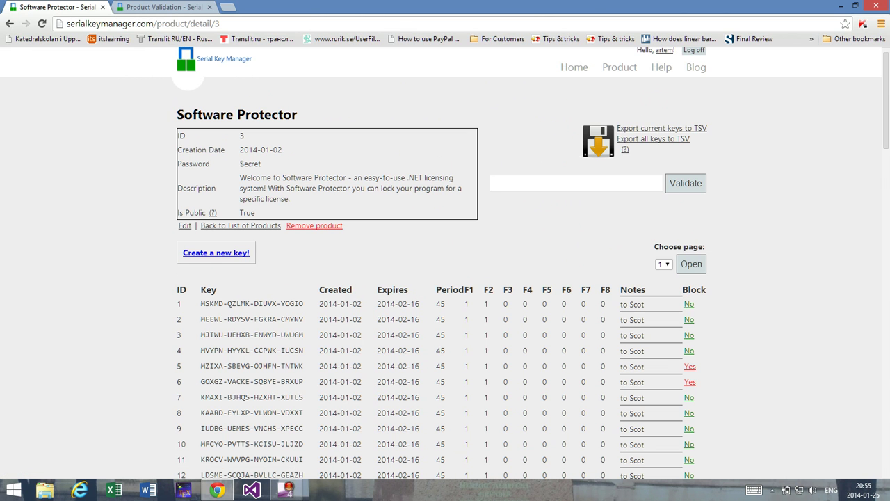
pyautogui.scroll(-2, 445, 264)
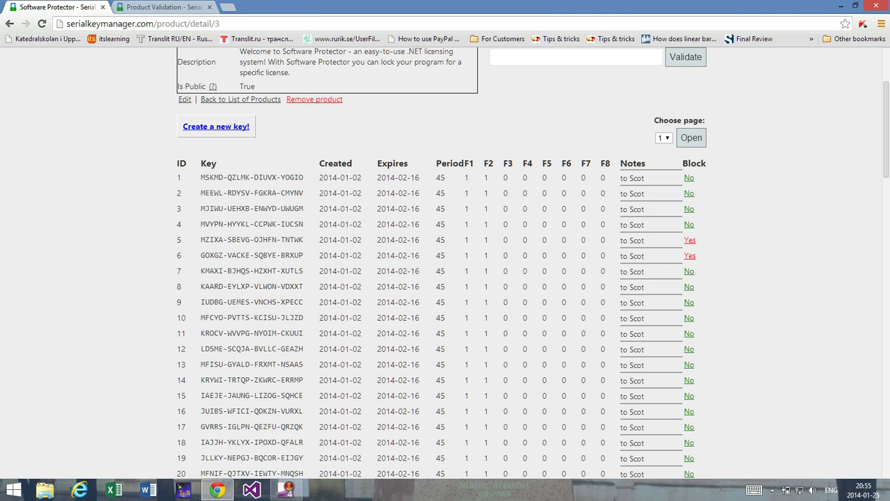
pyautogui.scroll(2, 445, 279)
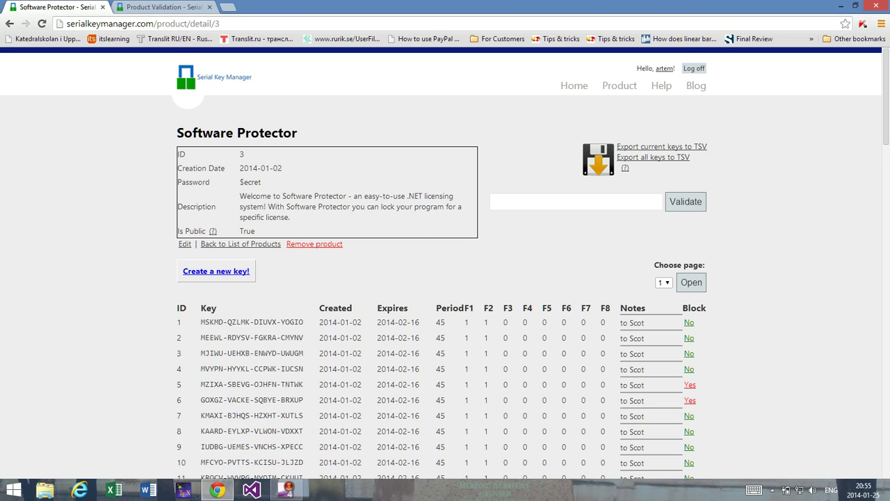
pyautogui.scroll(-1, 445, 278)
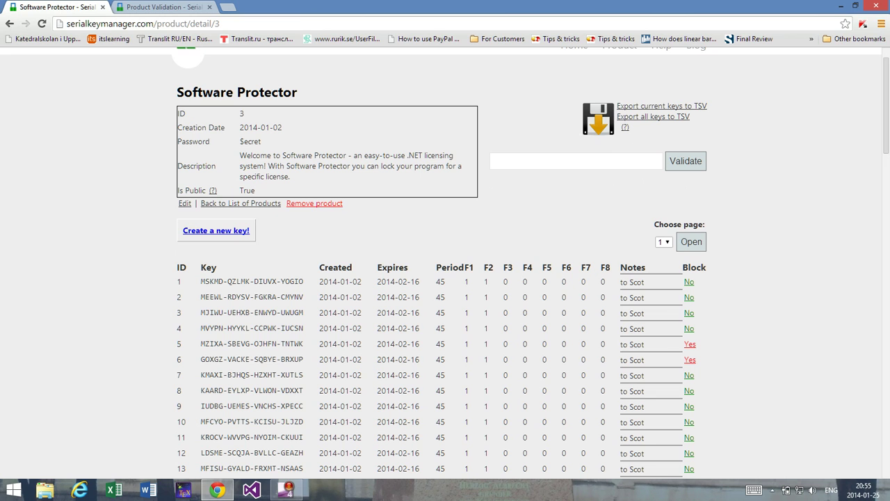
# Step: Copy the Software Protector serial key in row 1
pyautogui.moveTo(303, 282); pyautogui.dragTo(200, 282)
pyautogui.rightClick(202, 282)
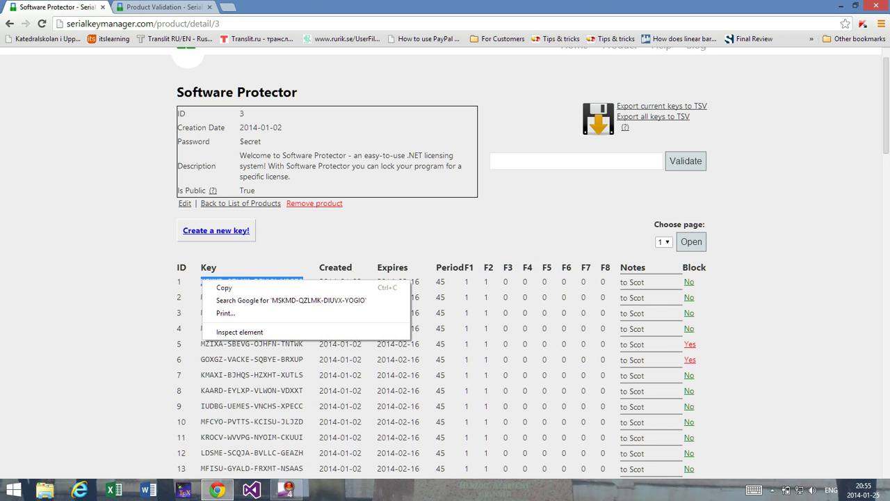
pyautogui.click(219, 288)
# Step: Paste and validate the copied key, then show its full details
pyautogui.click(576, 161)
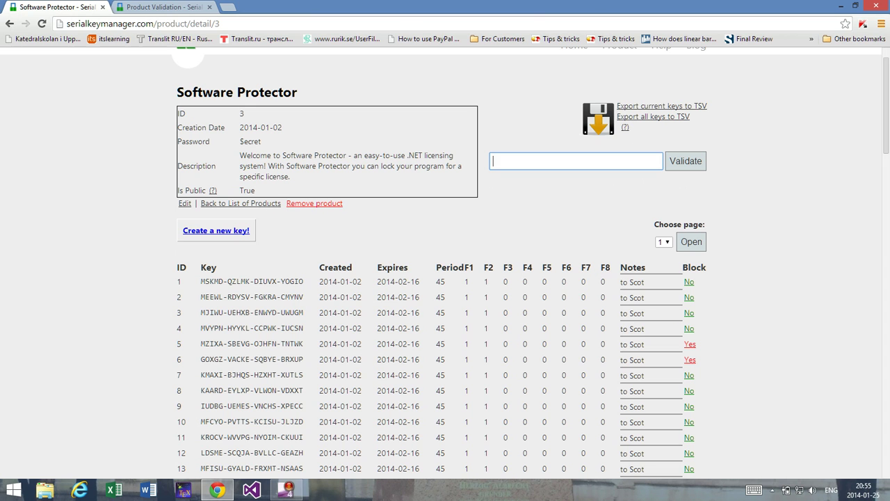
pyautogui.hotkey('ctrl', 'v')
pyautogui.press('Return')
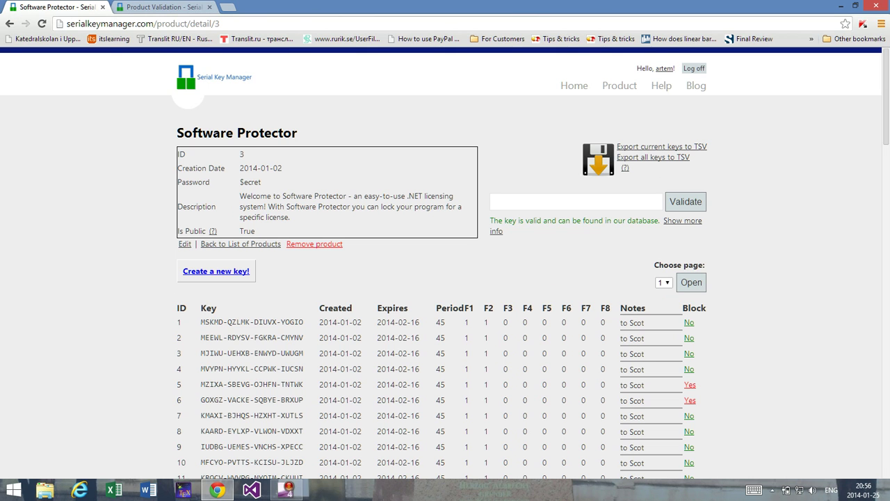
pyautogui.click(682, 221)
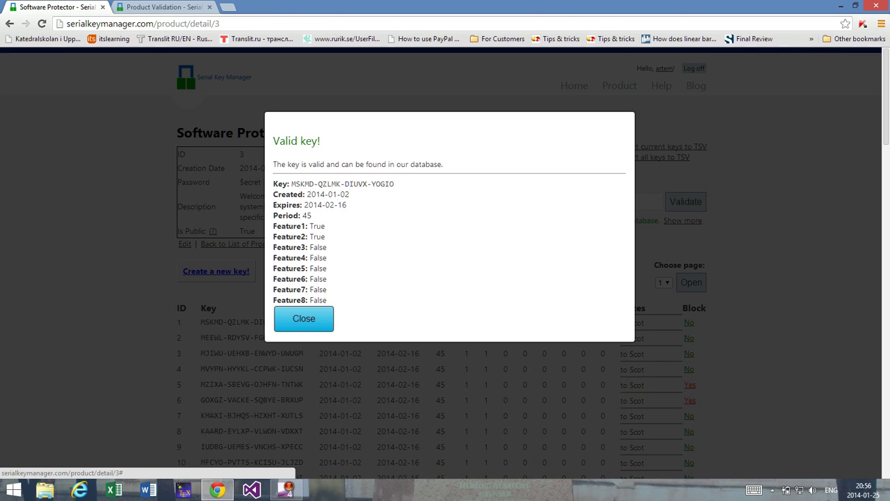
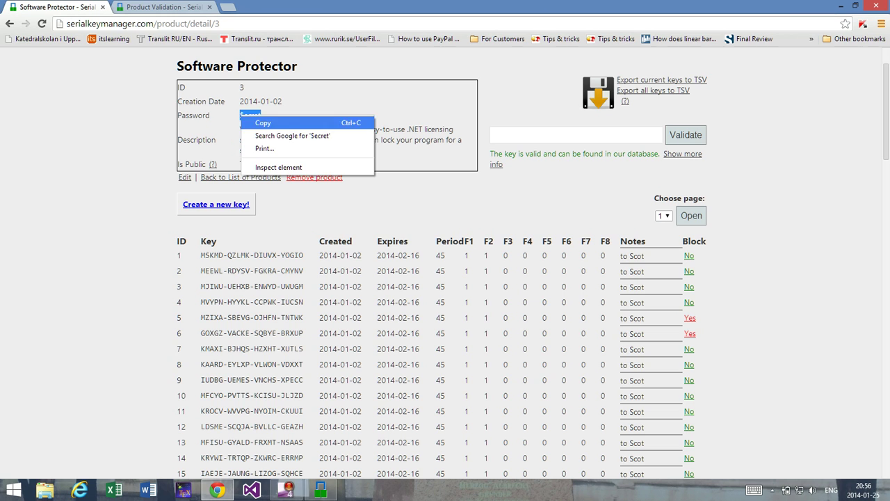
# Step: Generate a new Software Protector key from the copied product password
pyautogui.click(263, 122)
pyautogui.click(320, 489)
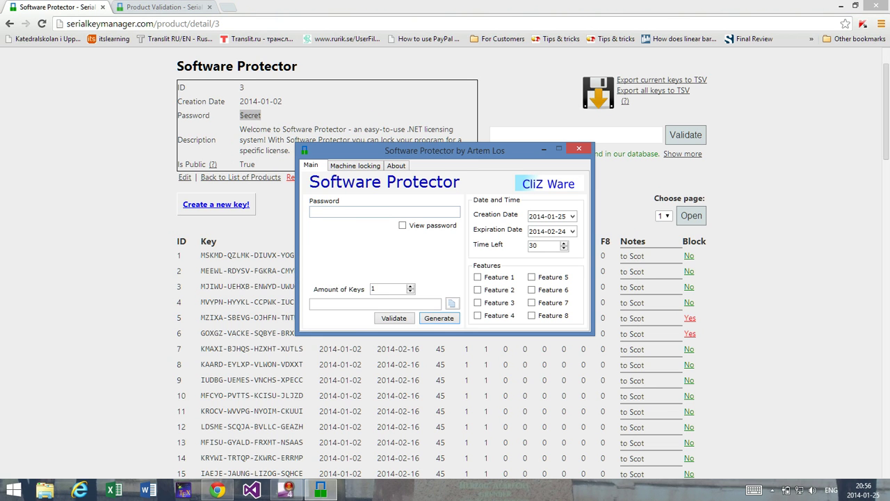
pyautogui.click(349, 212)
pyautogui.hotkey('ctrl', 'v')
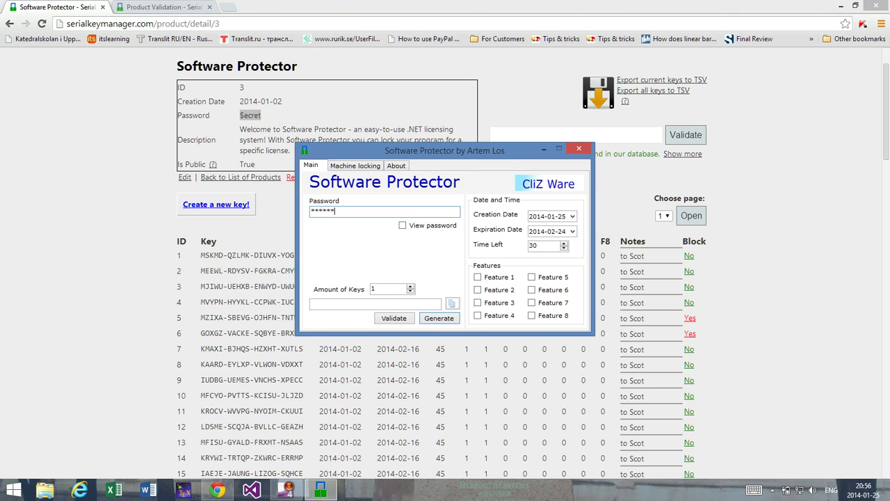
pyautogui.click(439, 318)
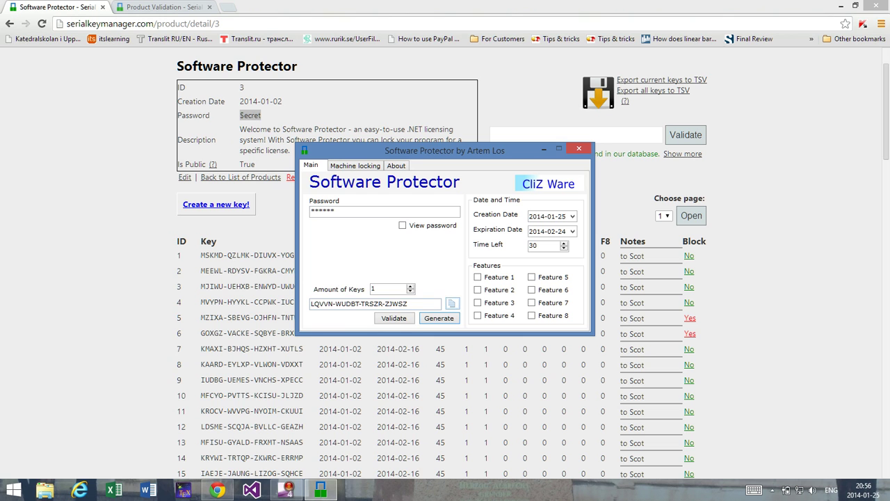
# Step: Validate the generated key on the product page: valid but not in the database
pyautogui.click(452, 304)
pyautogui.hotkey('alt', 'Tab')
pyautogui.hotkey('ctrl', 'v')
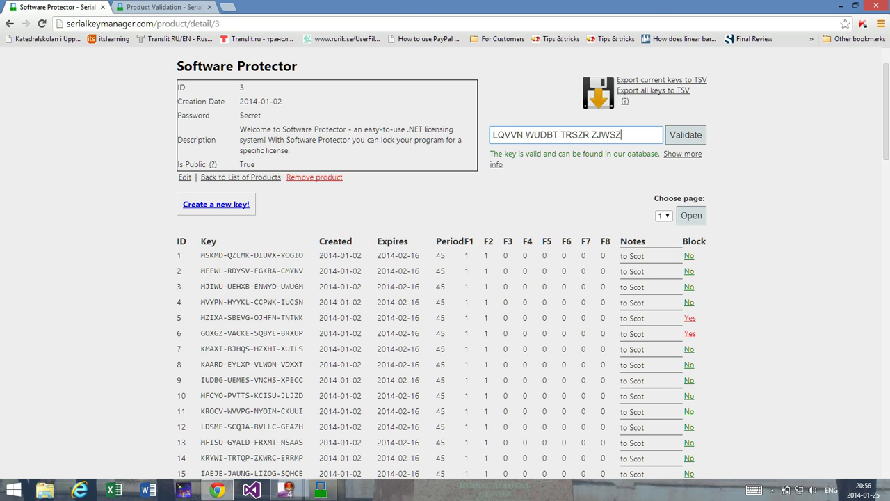
pyautogui.press('Return')
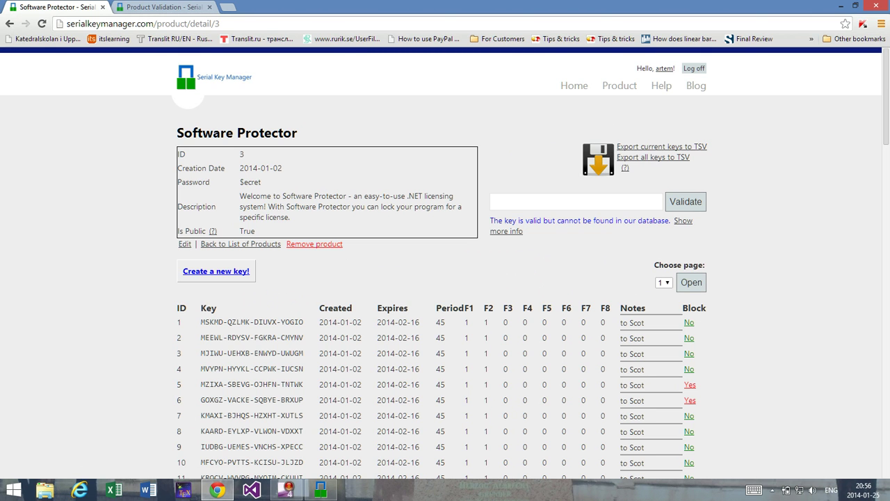
pyautogui.hotkey('ctrl', 'Tab')
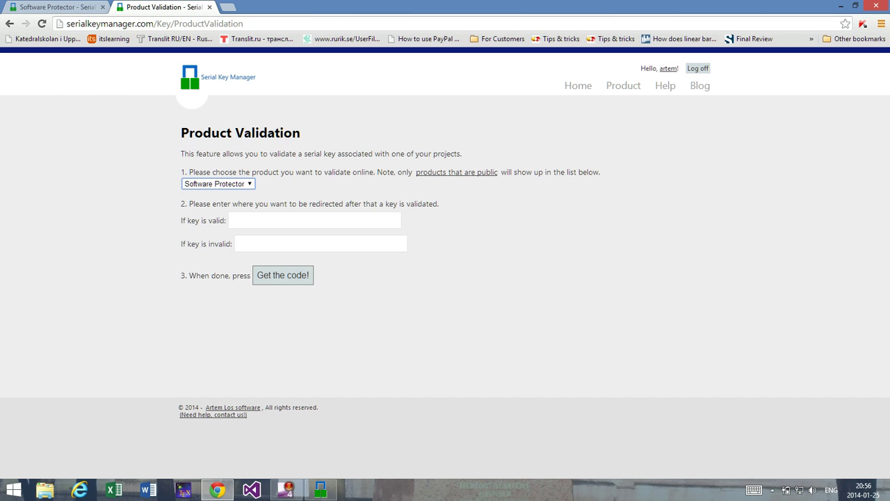
pyautogui.hotkey('ctrl', 'shift', 'Tab')
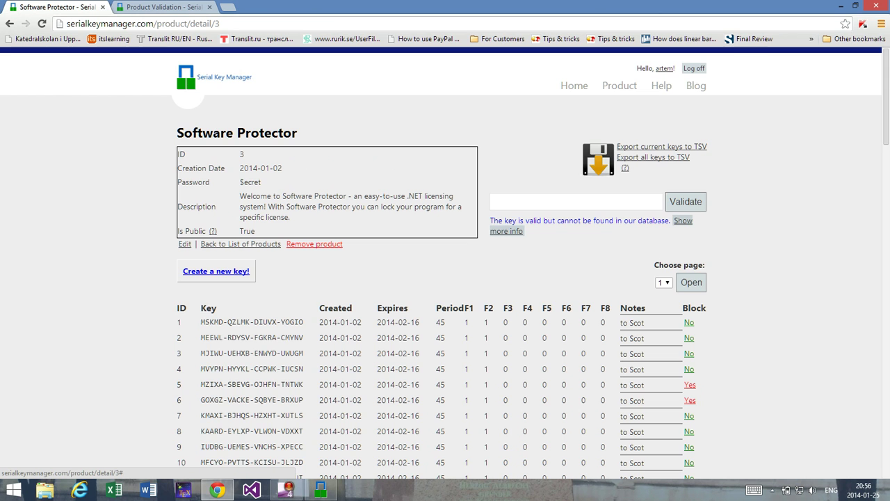
pyautogui.click(506, 230)
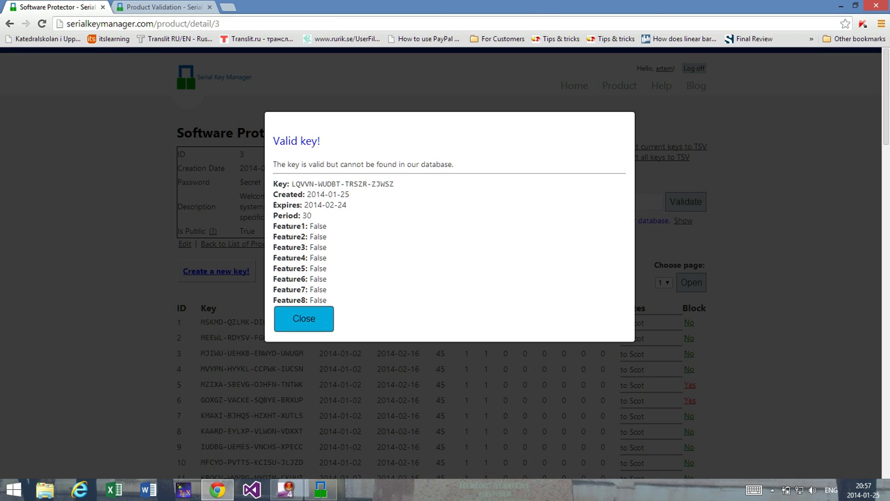
pyautogui.click(304, 318)
pyautogui.click(164, 7)
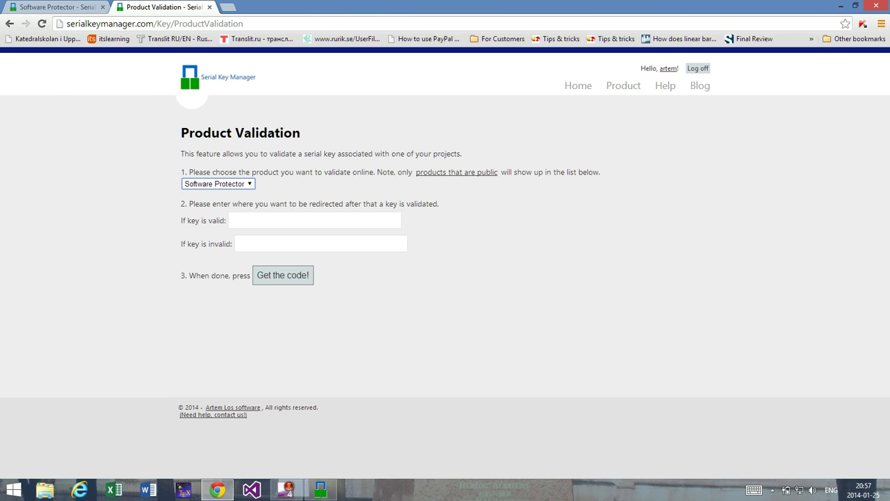
pyautogui.hotkey('ctrl', 'shift', 'Tab')
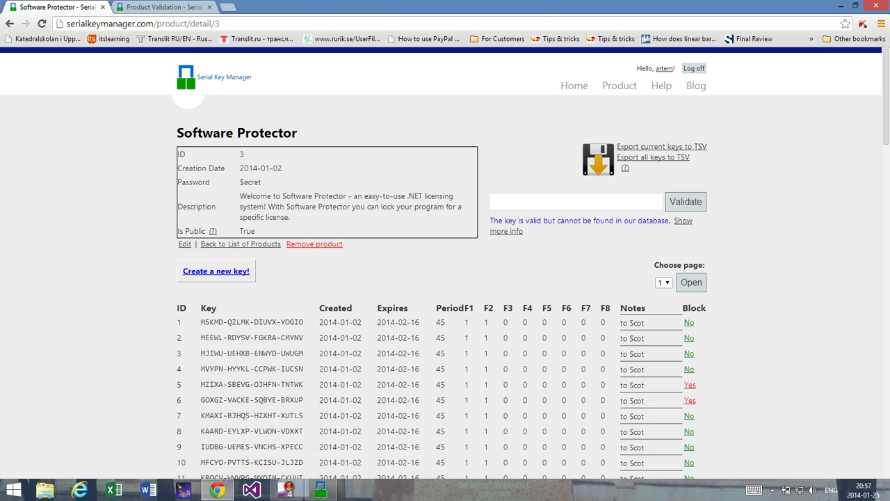
pyautogui.scroll(-5, 445, 262)
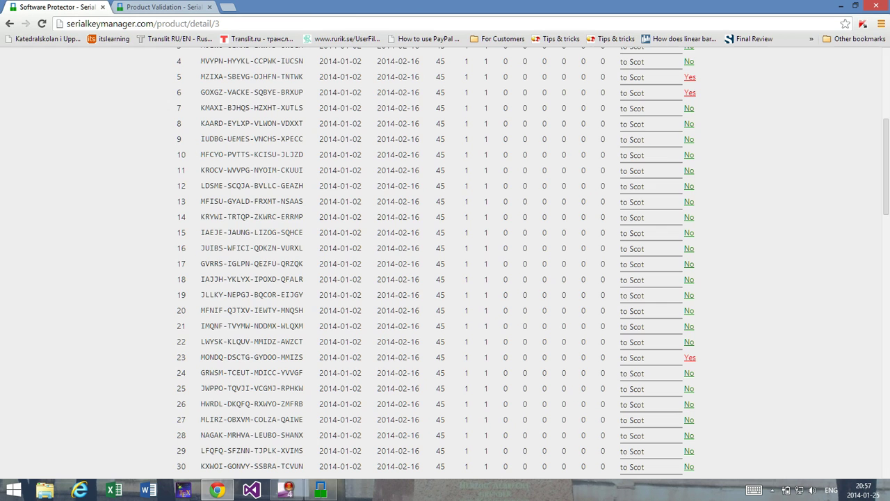
pyautogui.scroll(5, 445, 263)
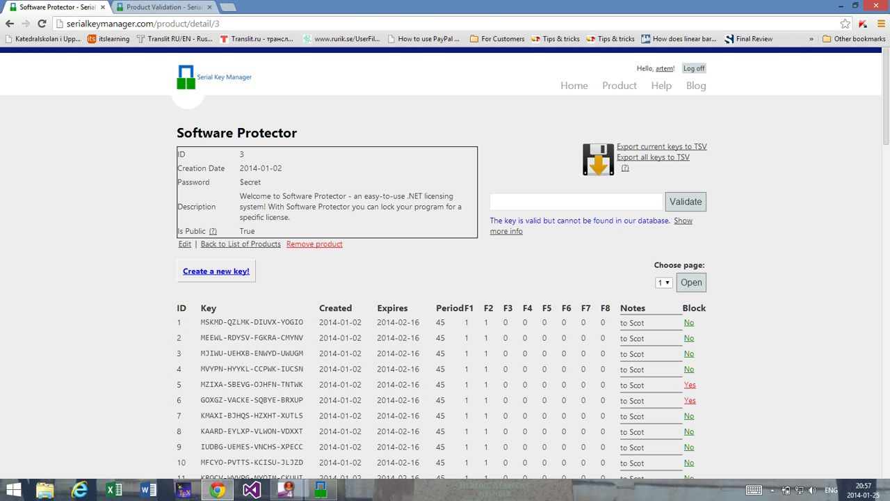
# Step: Copy row 5's key into the Validate box and submit it for validation
pyautogui.moveTo(303, 383); pyautogui.dragTo(200, 384)
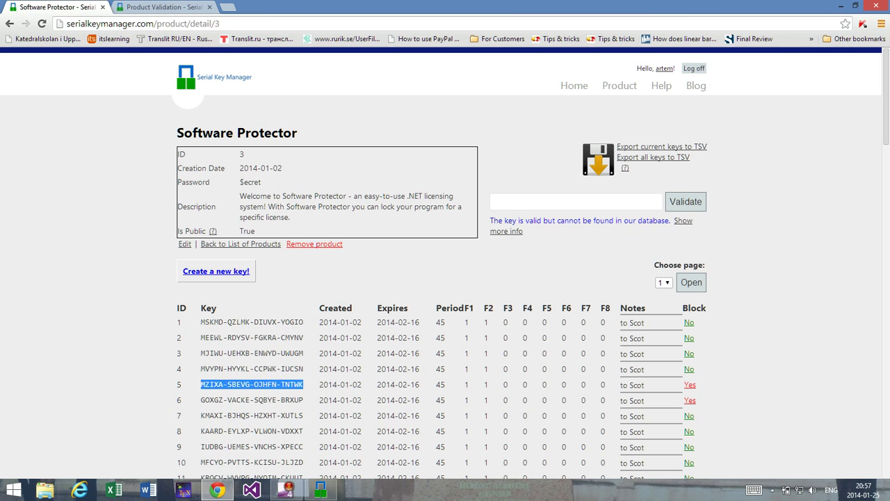
pyautogui.rightClick(200, 384)
pyautogui.click(209, 394)
pyautogui.click(575, 201)
pyautogui.hotkey('ctrl', 'v')
pyautogui.press('Return')
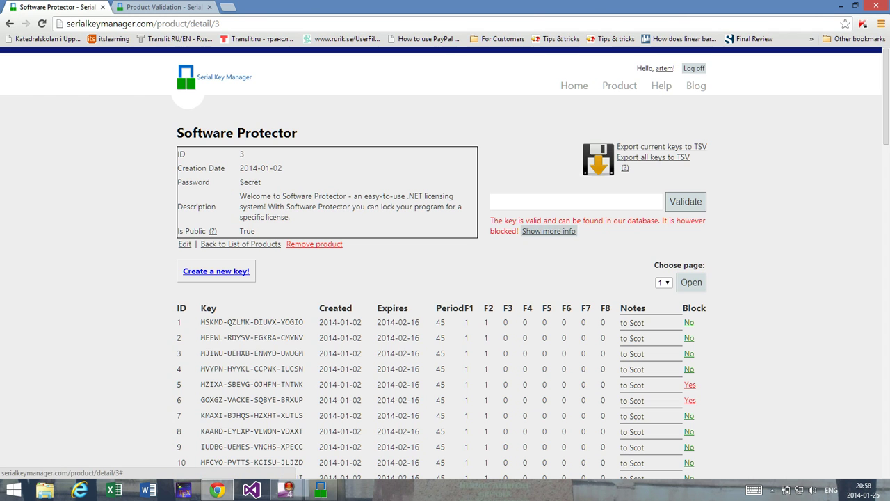
# Step: Review the blocked key's details, including Feature4 to Feature7, then unblock row 5's key
pyautogui.click(548, 231)
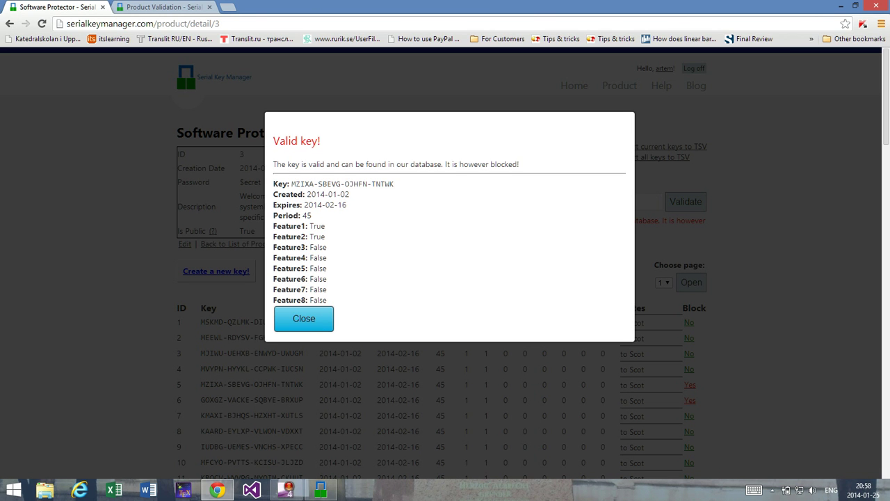
pyautogui.moveTo(326, 290); pyautogui.dragTo(309, 258)
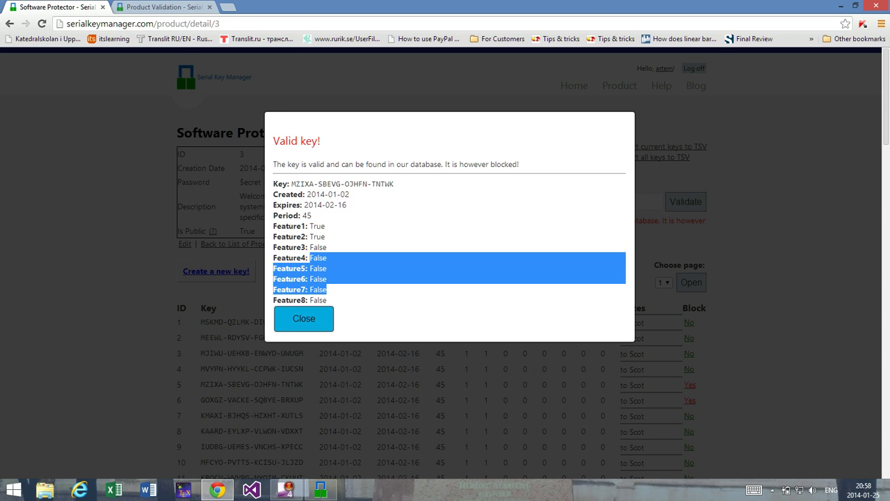
pyautogui.press('Escape')
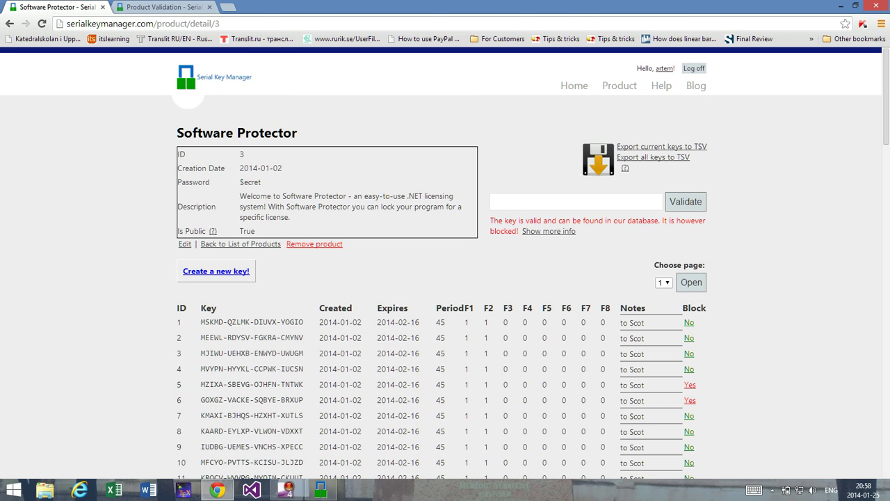
pyautogui.scroll(-3, 445, 278)
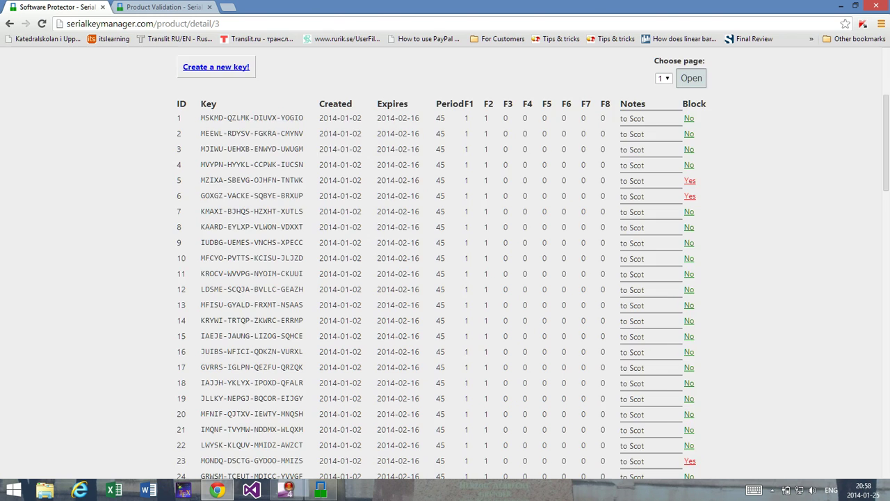
pyautogui.scroll(3, 445, 278)
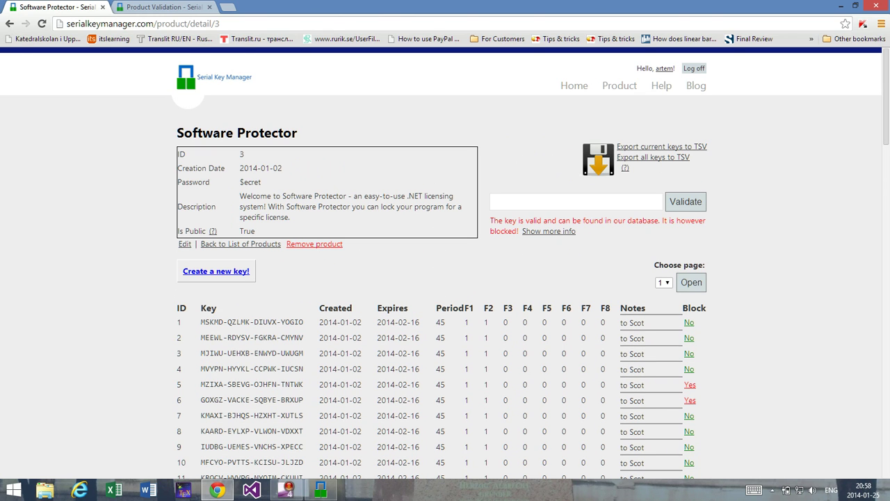
pyautogui.click(690, 385)
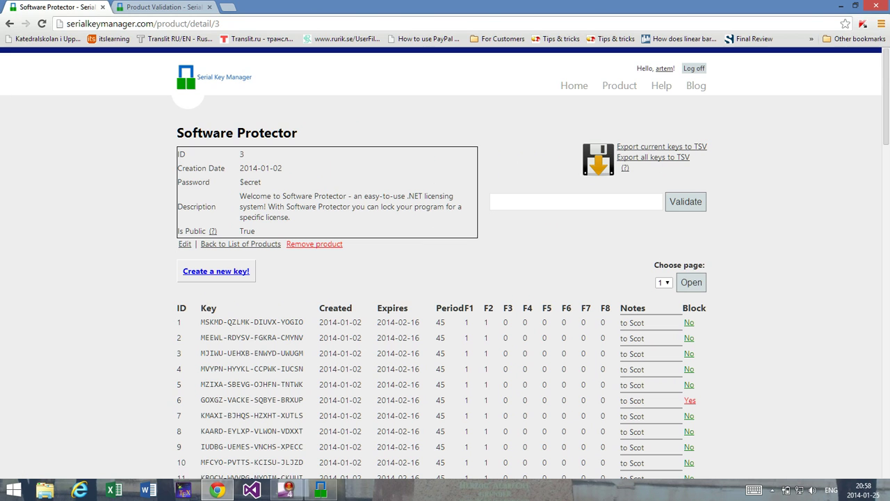
# Step: Validate row 5's key again now that it is unblocked
pyautogui.click(576, 201)
pyautogui.hotkey('ctrl', 'v')
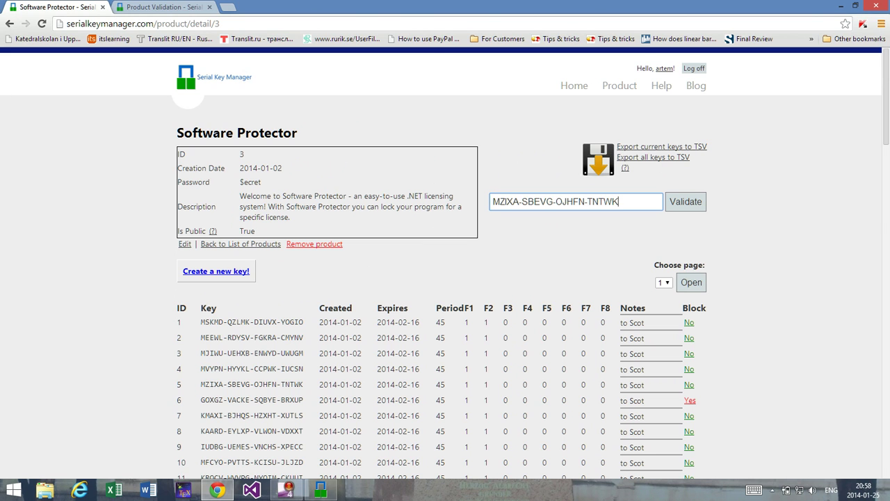
pyautogui.press('Return')
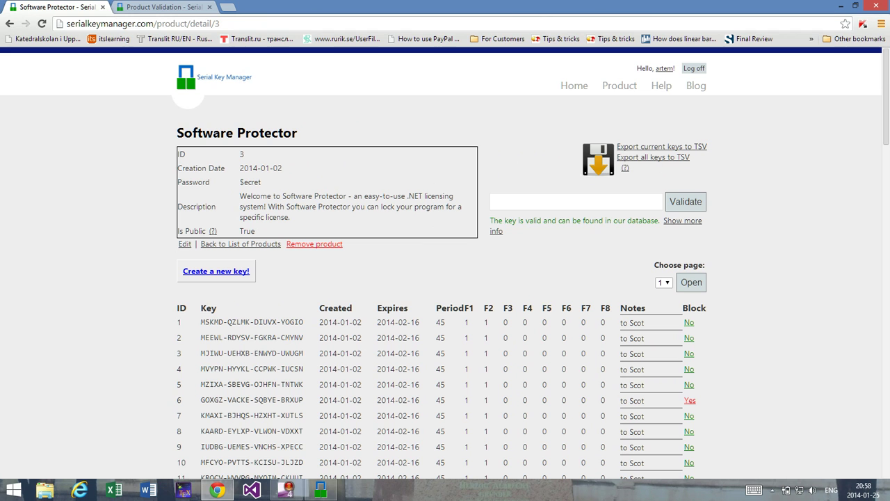
# Step: Choose Software Protector as the product on the Product Validation page
pyautogui.click(164, 7)
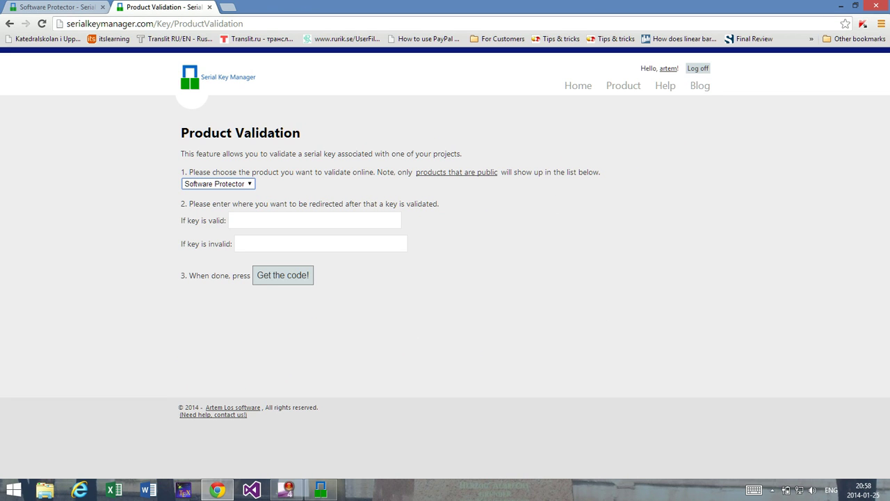
pyautogui.hotkey('alt', 'Down')
pyautogui.press('Up')
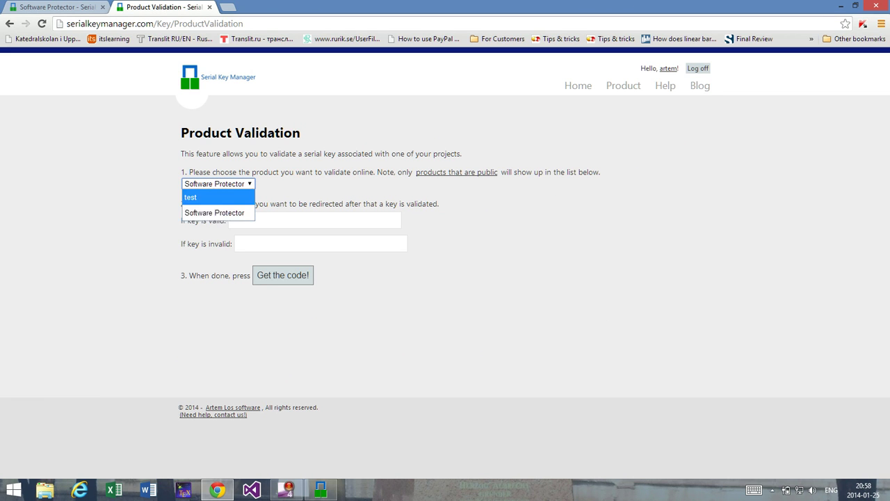
pyautogui.press('Down')
pyautogui.press('Return')
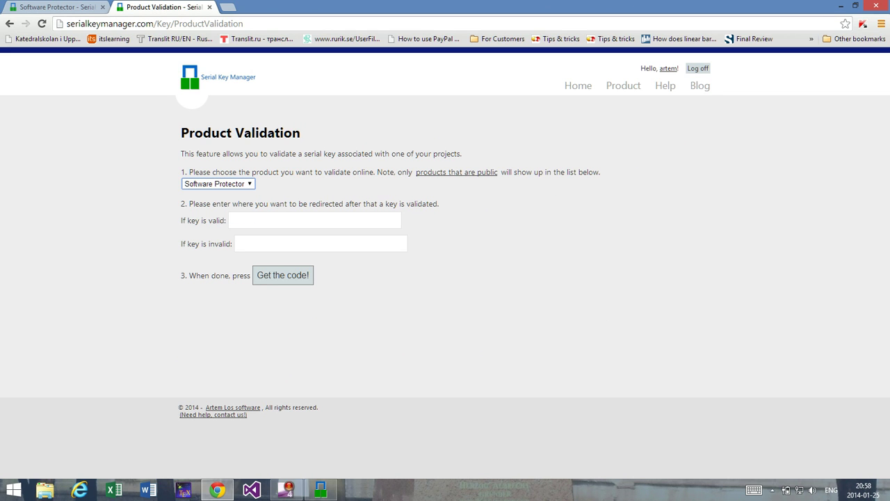
# Step: Confirm Software Protector's Is Public value reads True, then return to Product Validation
pyautogui.hotkey('ctrl', '1')
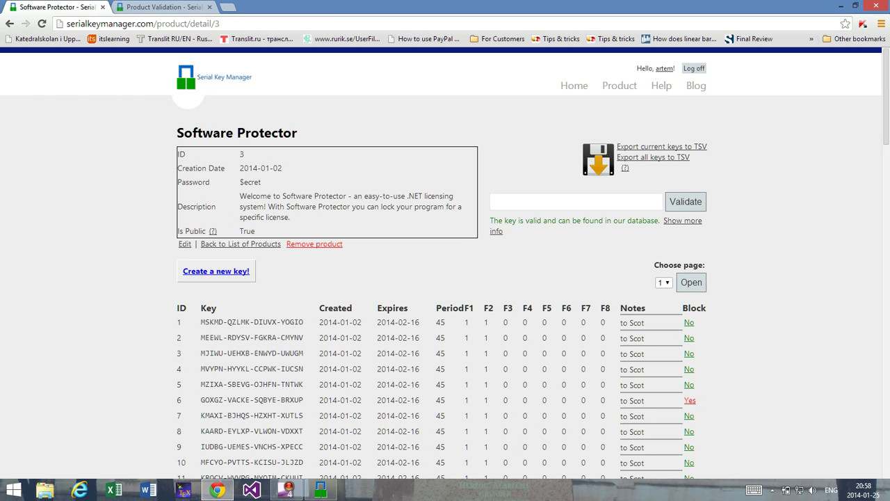
pyautogui.press('Tab')
pyautogui.press('Tab')
pyautogui.press('Tab')
pyautogui.click(164, 7)
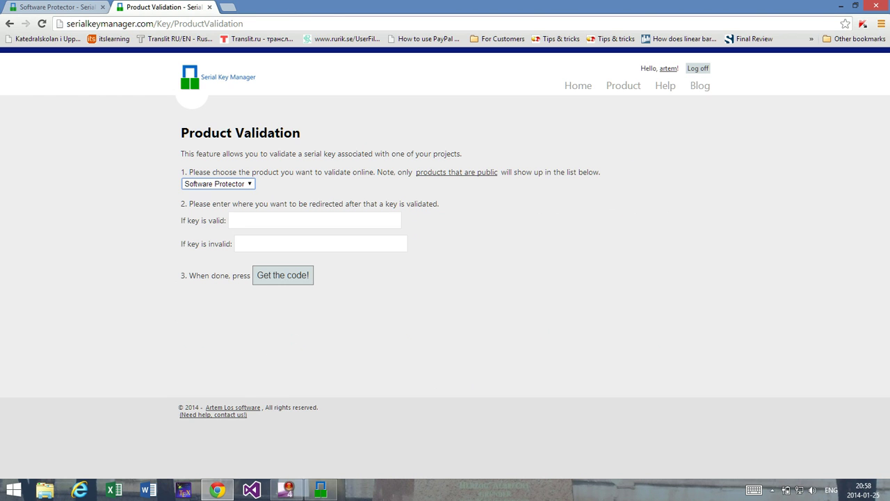
pyautogui.click(56, 7)
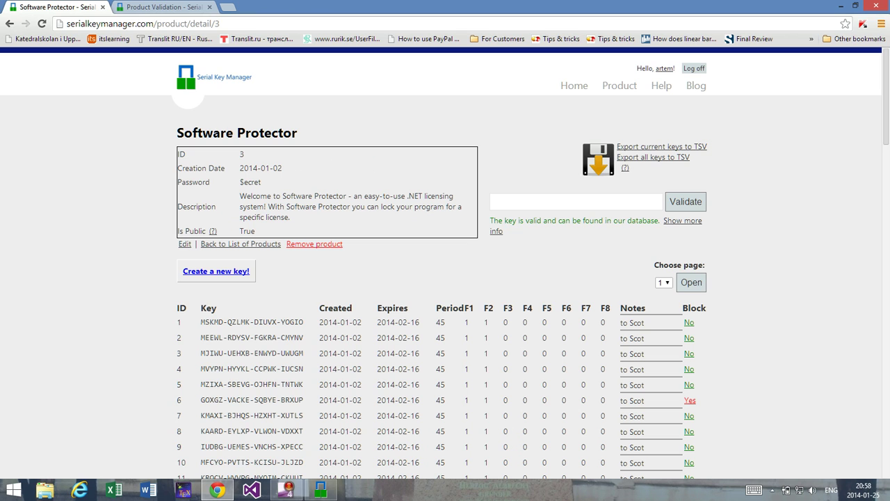
pyautogui.moveTo(256, 231); pyautogui.dragTo(238, 231)
pyautogui.click(238, 231)
pyautogui.click(164, 7)
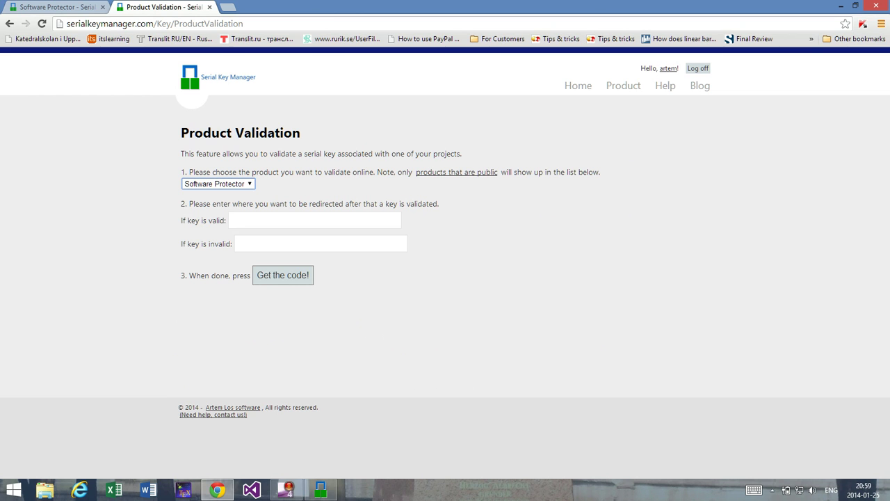
# Step: Generate the HTML validation form code with Software Protector as the product
pyautogui.press('Down')
pyautogui.click(283, 275)
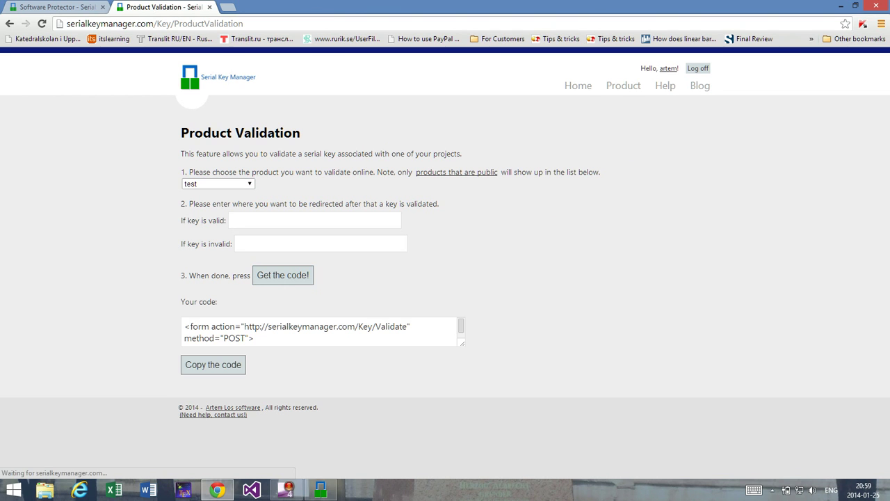
pyautogui.click(218, 183)
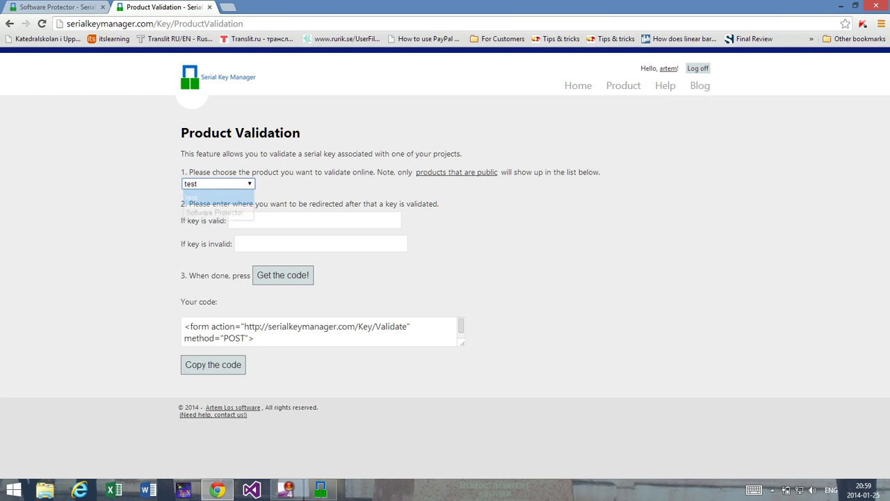
pyautogui.click(208, 209)
pyautogui.click(282, 275)
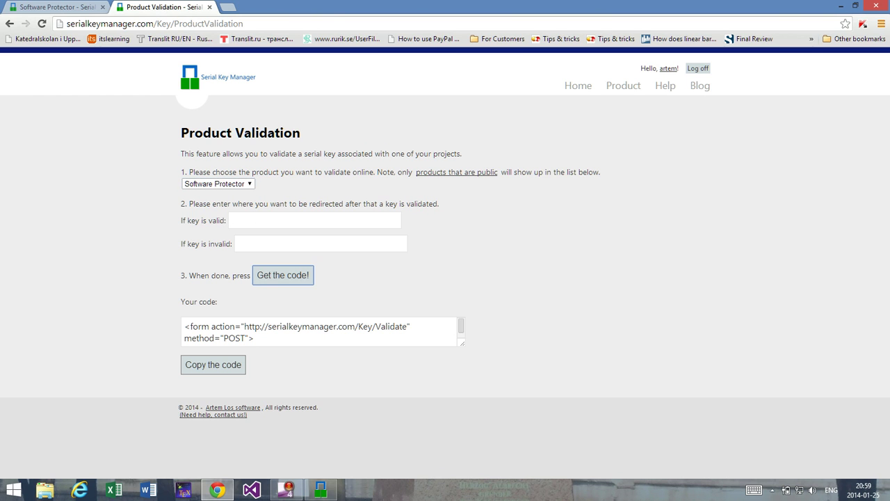
# Step: Select all of the generated form code and copy it to the clipboard
pyautogui.click(254, 337)
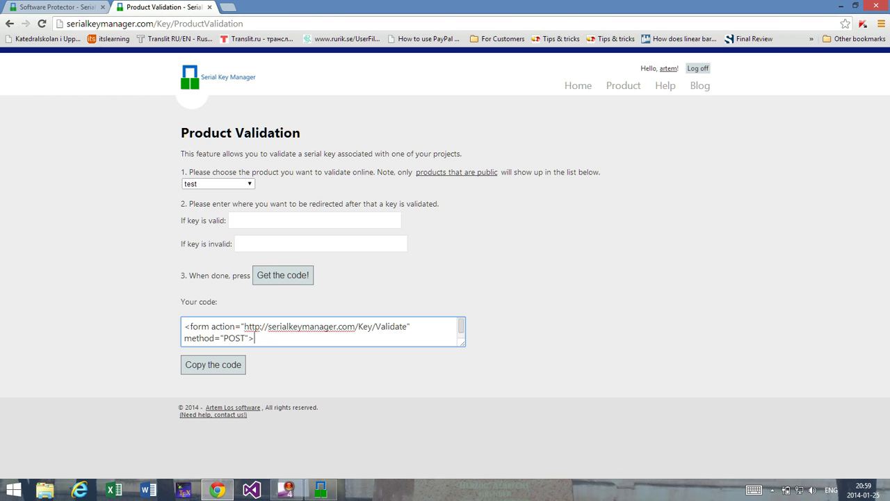
pyautogui.hotkey('ctrl', 'a')
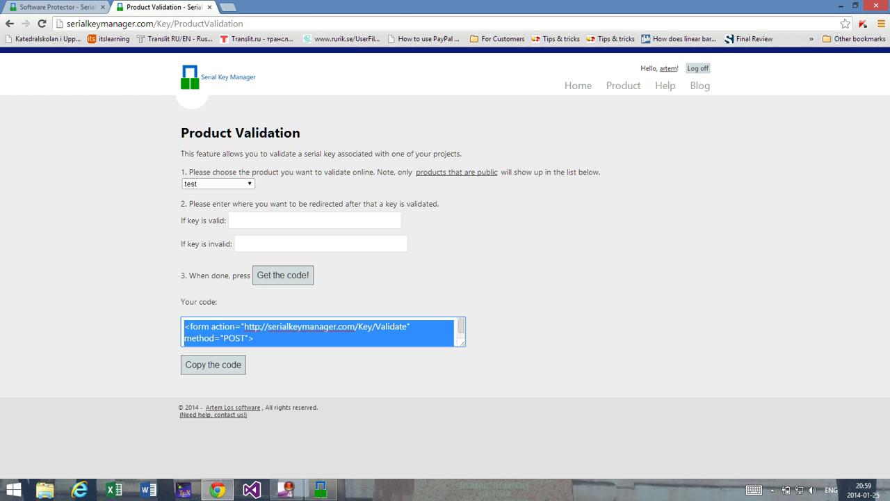
pyautogui.press('Tab')
pyautogui.press('Return')
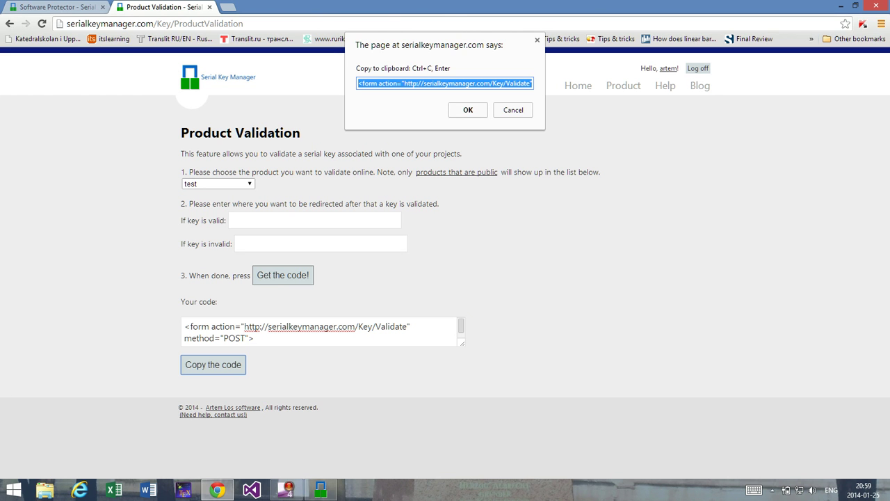
pyautogui.press('Return')
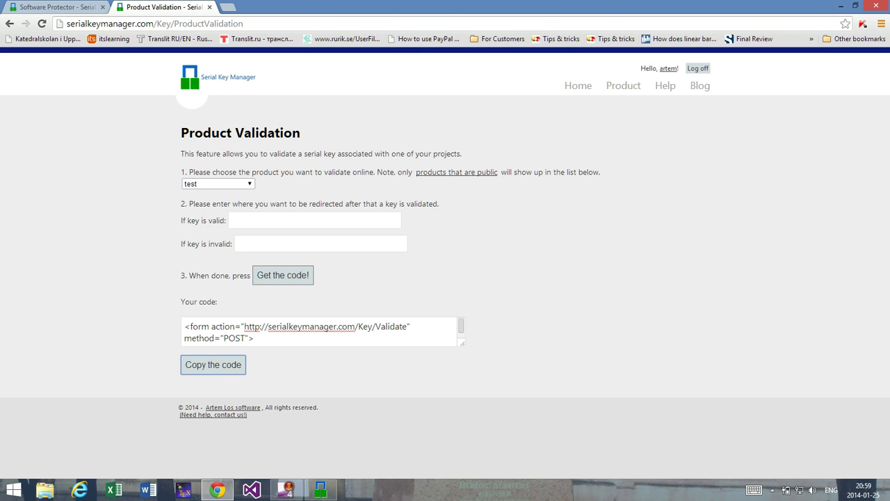
pyautogui.press('super+Down')
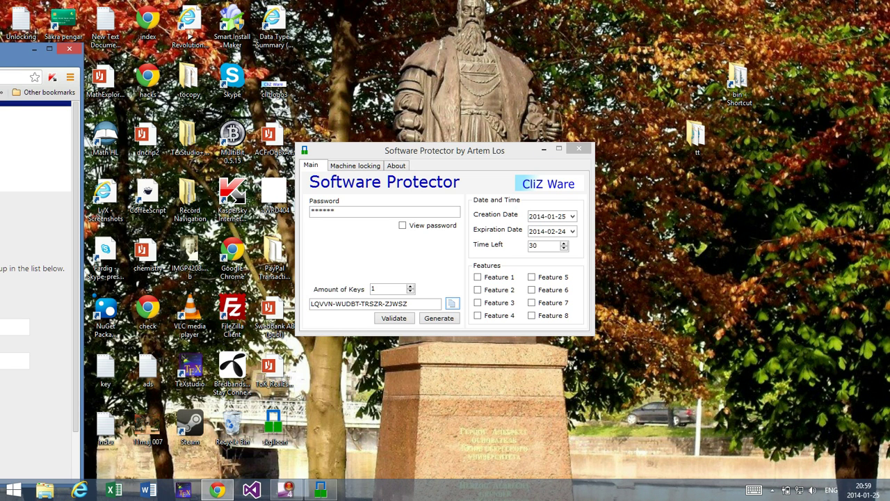
# Step: Load editor.clizware.net in a new tab and paste the validation form code into its code pane
pyautogui.press('super+Up')
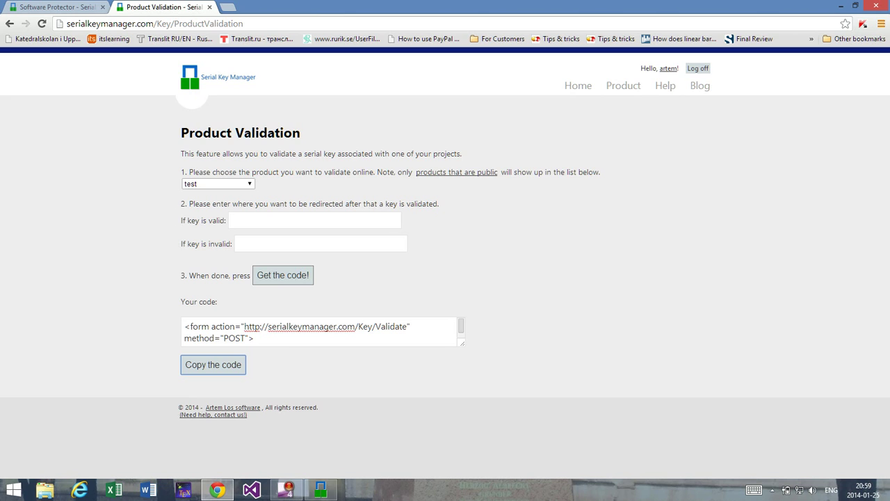
pyautogui.click(228, 7)
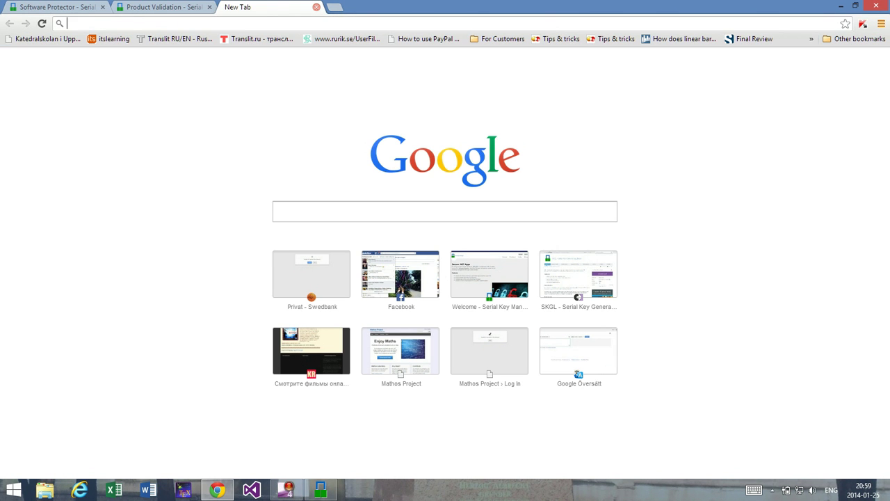
pyautogui.write('edi')
pyautogui.press('Return')
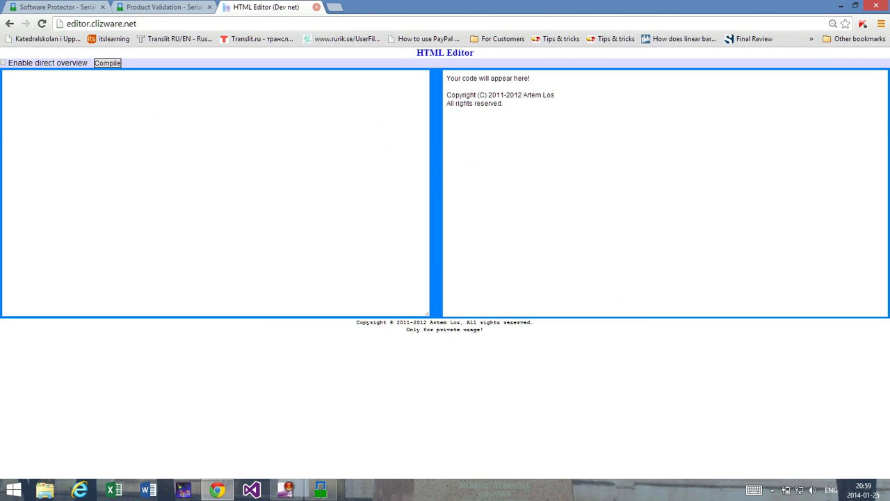
pyautogui.click(33, 148)
pyautogui.write('<form action="http://serialkeymanager.com/Key/Validate" method="POST"> <input type="hidden" name="pid" value="3" /> <input type="hidden" name="uid" value="2" /> <input type="hidden" name="hsum" value="751963" /> <input type="hidden" name="pos" value="" /> <input type="hidden" name="neg" value="" /> Please enter your key: <input type="text" name="sid" > <input type="submit" value="Validate" /> </form>')
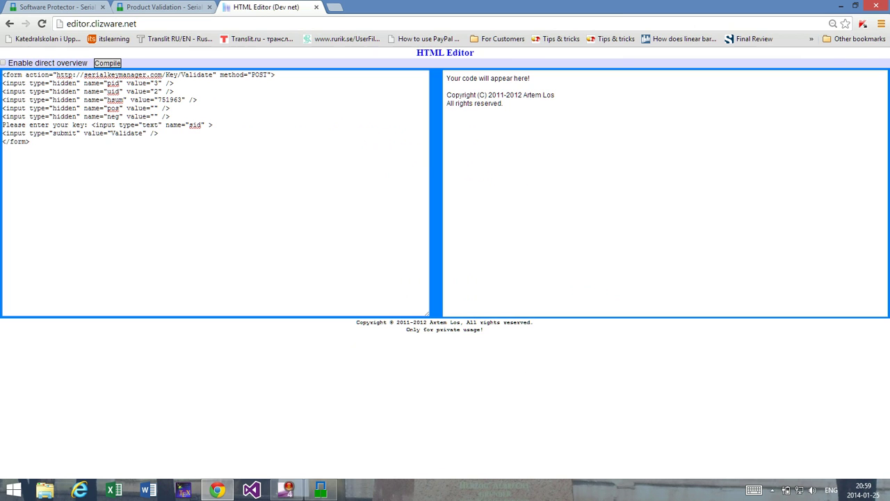
# Step: Compile the form in the preview pane and copy the first key from the Software Protector list
pyautogui.click(107, 63)
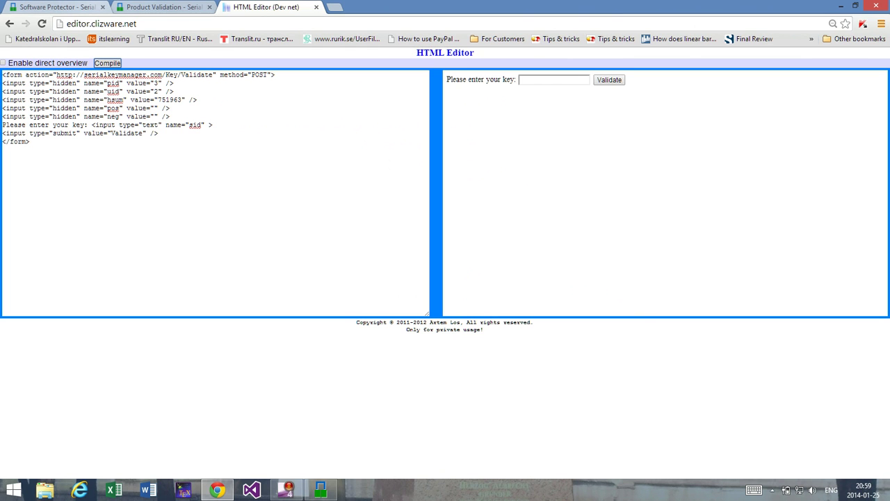
pyautogui.hotkey('ctrl', 'pageup')
pyautogui.hotkey('ctrl', 'pageup')
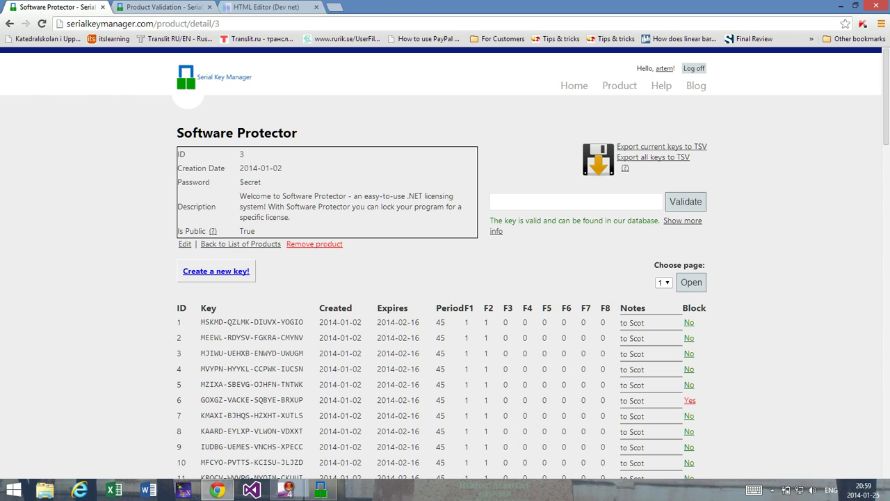
pyautogui.moveTo(304, 322); pyautogui.dragTo(200, 322)
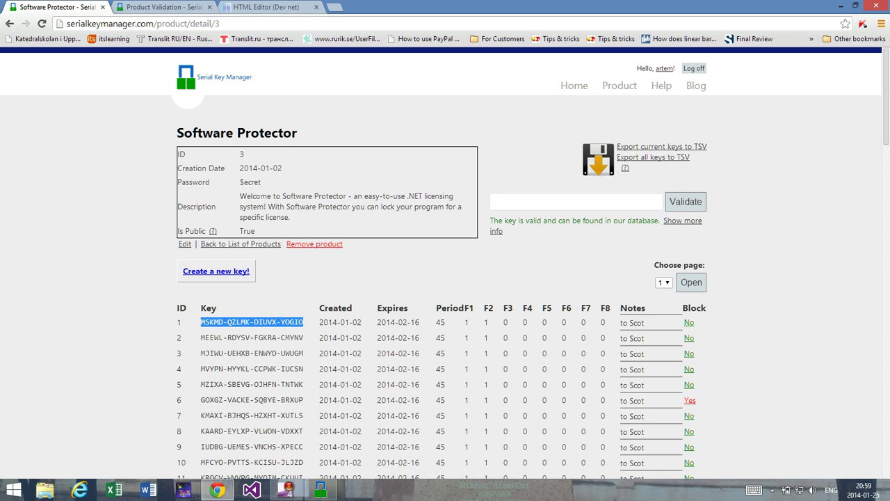
pyautogui.rightClick(201, 318)
pyautogui.press('Escape')
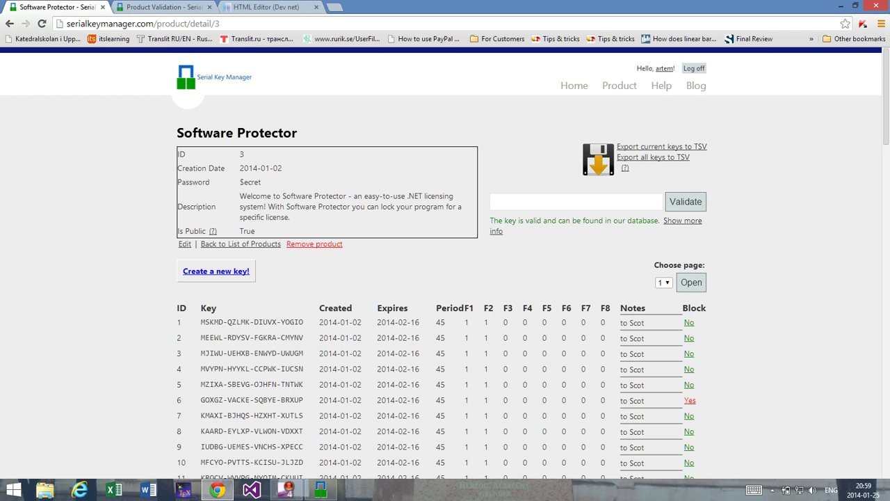
pyautogui.moveTo(304, 322); pyautogui.dragTo(201, 322)
pyautogui.rightClick(234, 323)
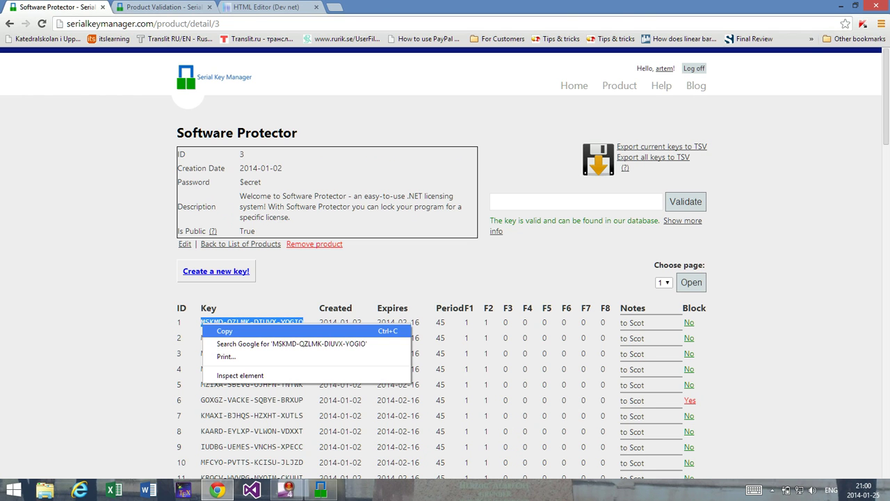
pyautogui.click(254, 332)
# Step: Submit the first key in the form preview, which reports 'Your key is valid!'
pyautogui.hotkey('ctrl', 'Tab')
pyautogui.hotkey('ctrl', 'Tab')
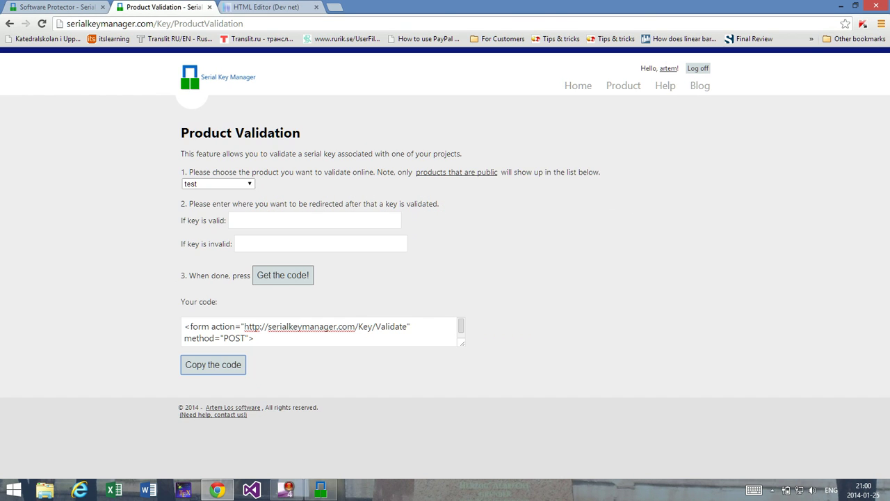
pyautogui.click(554, 79)
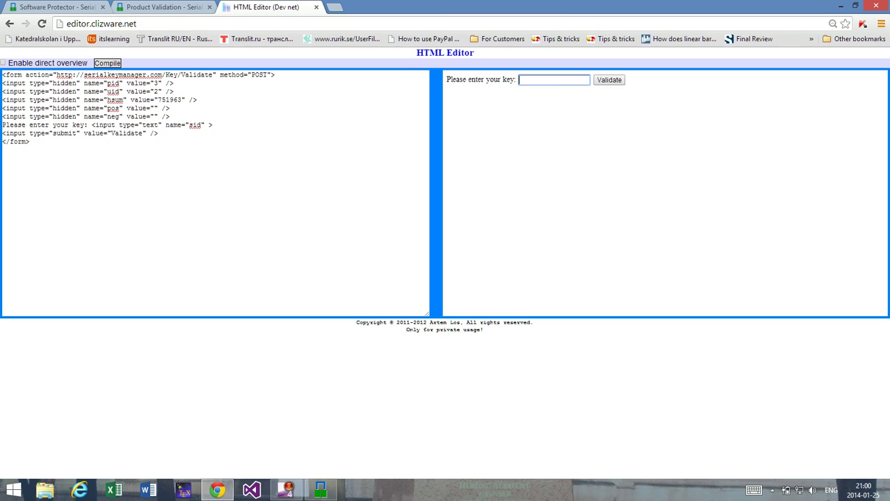
pyautogui.hotkey('ctrl', 'v')
pyautogui.press('Return')
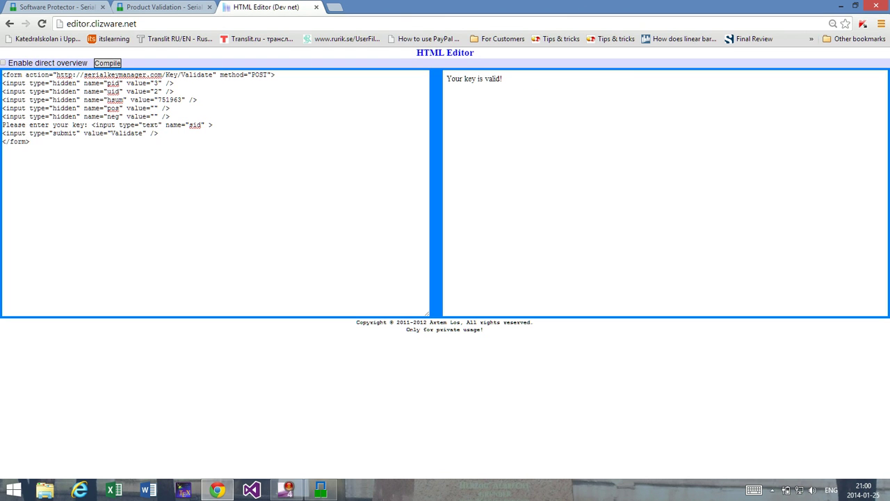
pyautogui.hotkey('ctrl', 'Tab')
pyautogui.hotkey('ctrl', 'shift', 'pagedown')
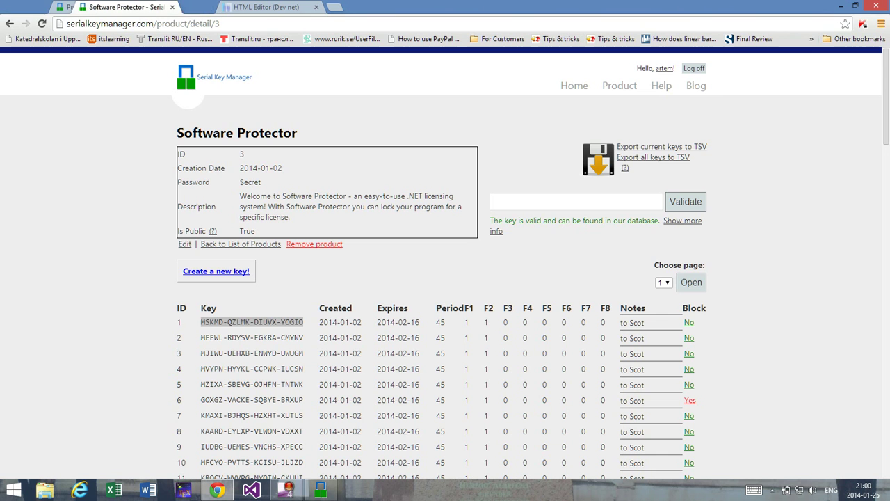
pyautogui.hotkey('ctrl', 'Tab')
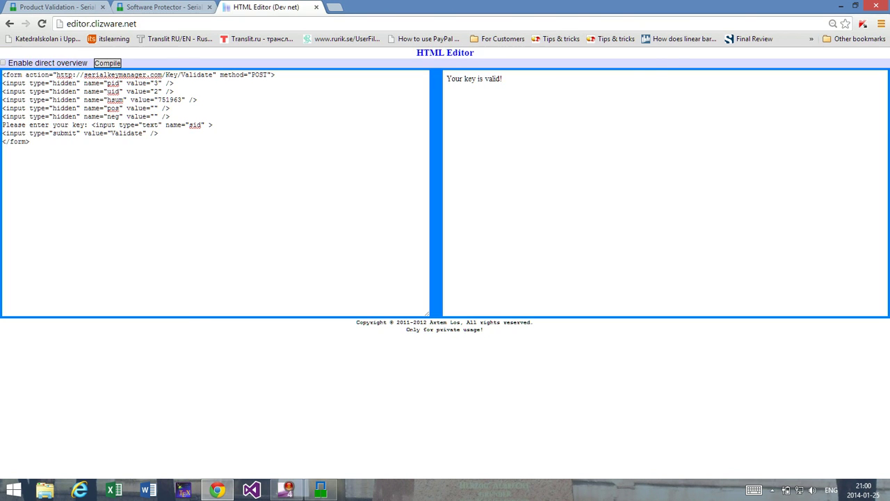
pyautogui.hotkey('ctrl', 'shift', 'Tab')
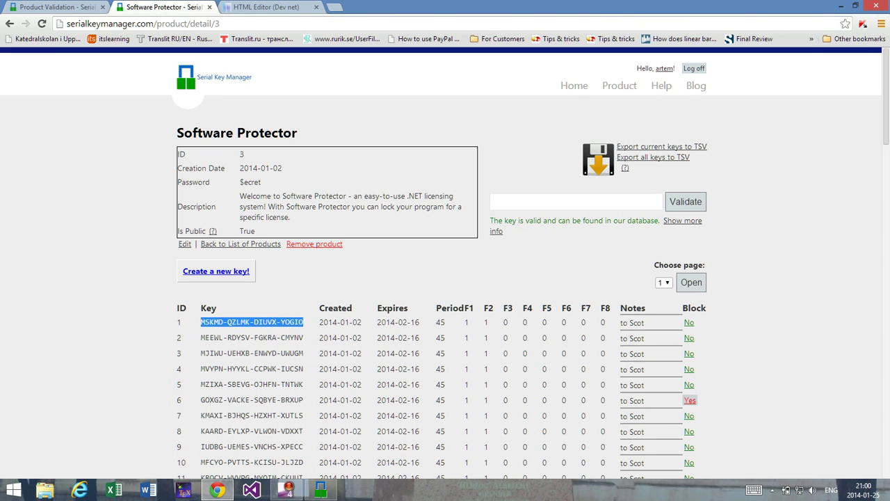
# Step: Block the first key, then reload the HTML editor and render the form again
pyautogui.click(688, 322)
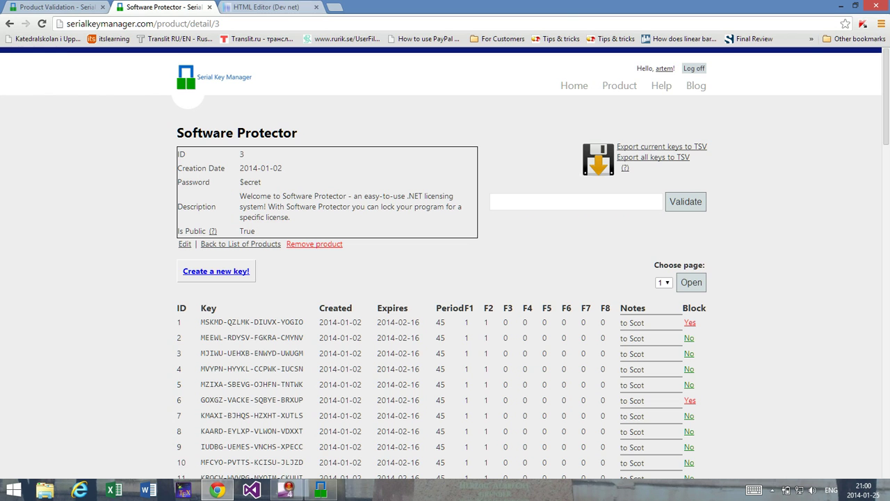
pyautogui.click(267, 7)
pyautogui.hotkey('ctrl', 'a')
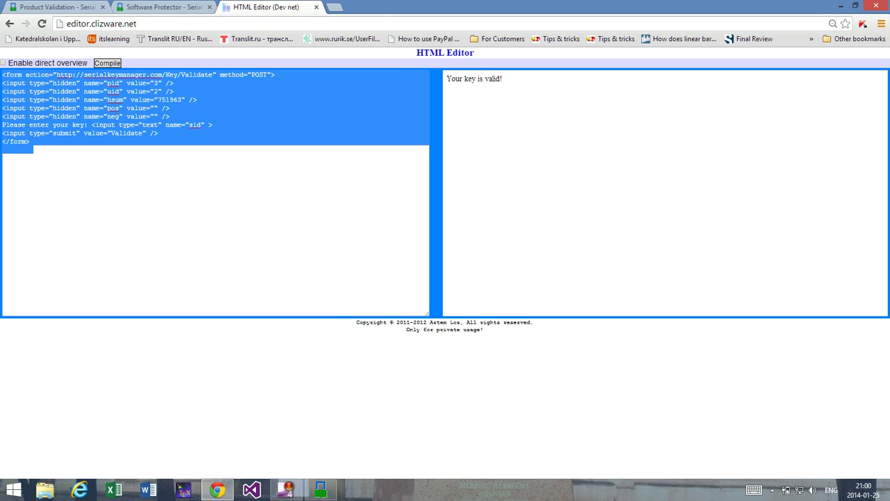
pyautogui.hotkey('ctrl', 'l')
pyautogui.press('Return')
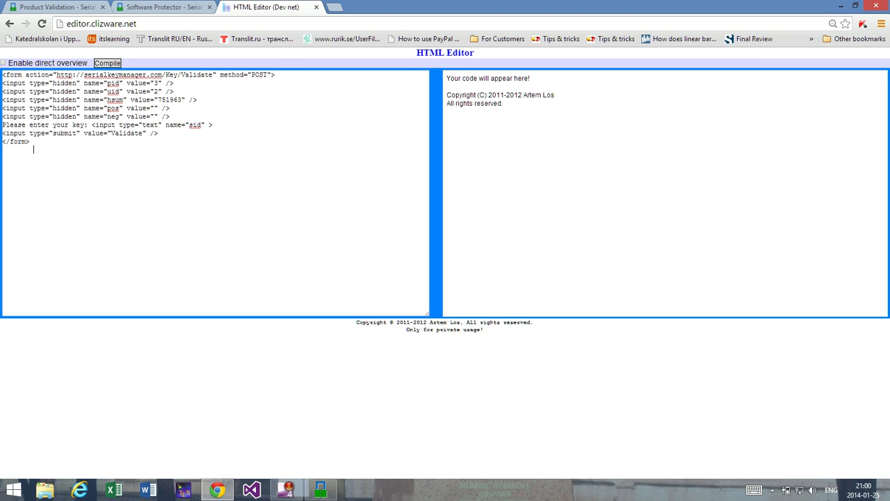
pyautogui.click(56, 7)
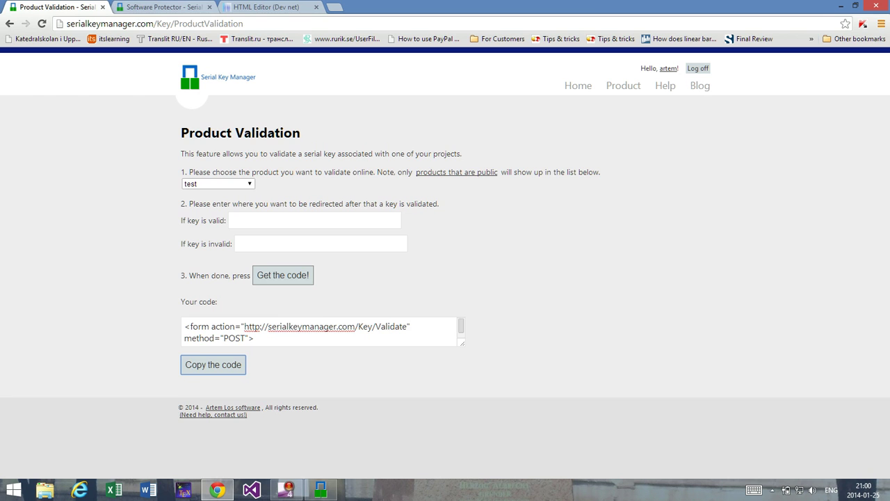
# Step: Submit the blocked first key in the form, which reports 'Your key is not valid or blocked!'
pyautogui.click(160, 7)
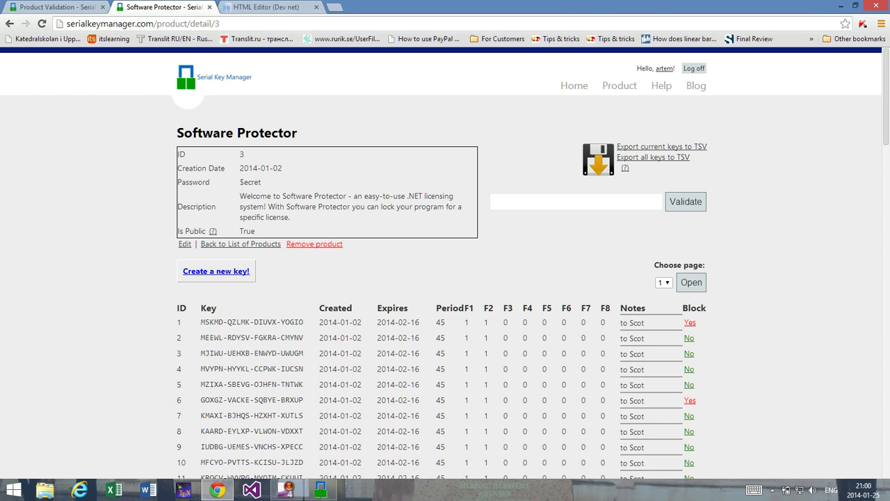
pyautogui.moveTo(304, 322); pyautogui.dragTo(201, 322)
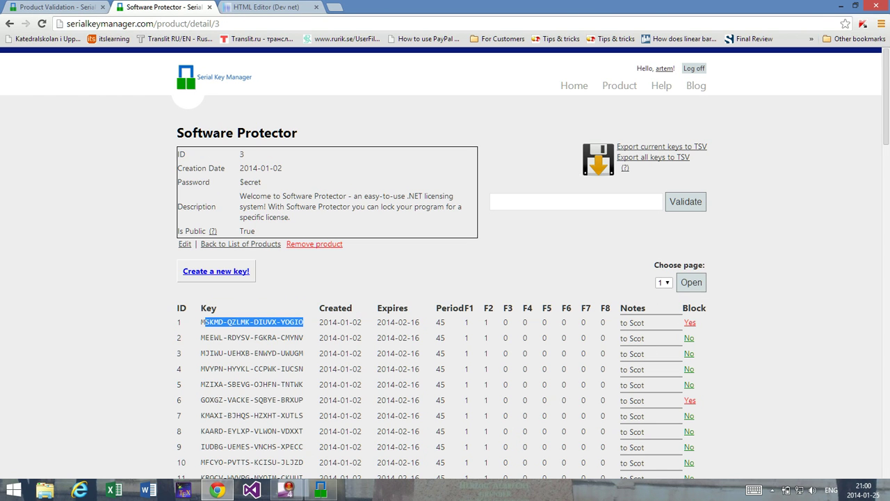
pyautogui.rightClick(201, 321)
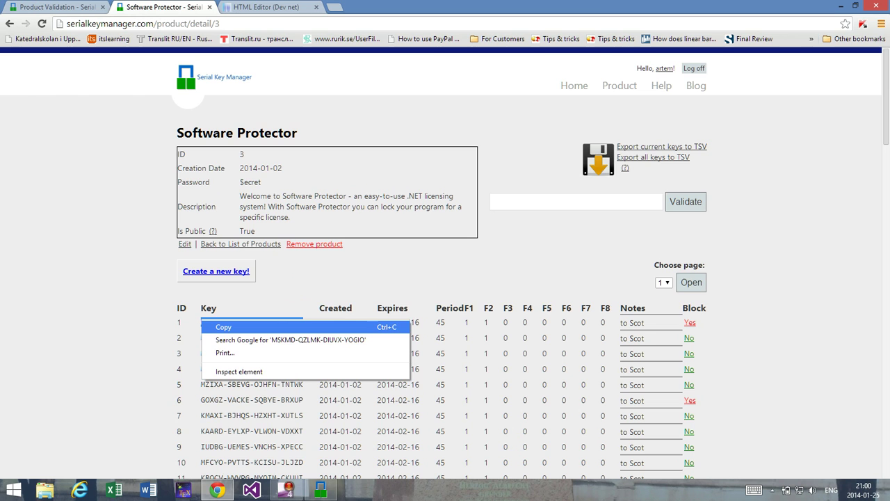
pyautogui.click(223, 327)
pyautogui.click(267, 7)
pyautogui.click(554, 79)
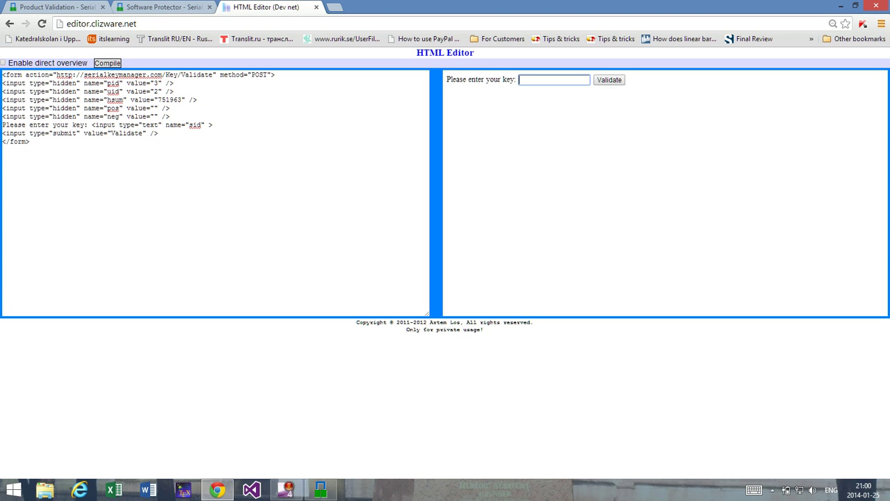
pyautogui.hotkey('ctrl', 'v')
pyautogui.press('Return')
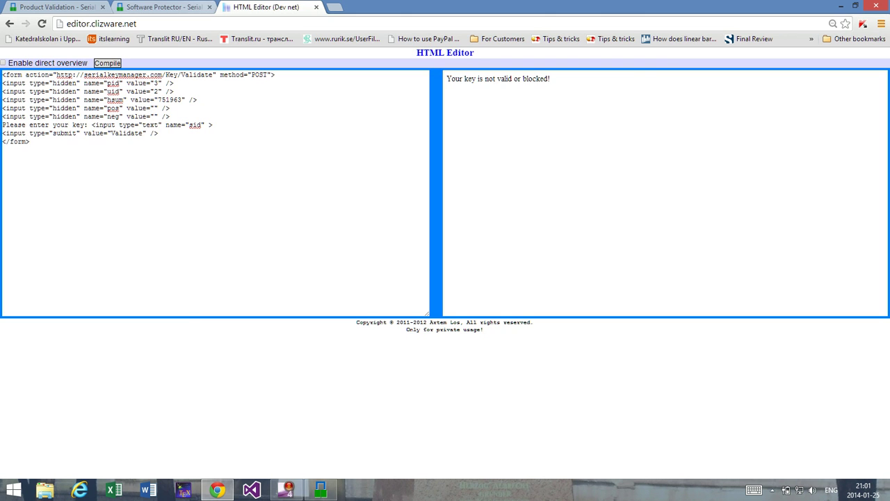
pyautogui.click(156, 7)
pyautogui.scroll(-4, 445, 279)
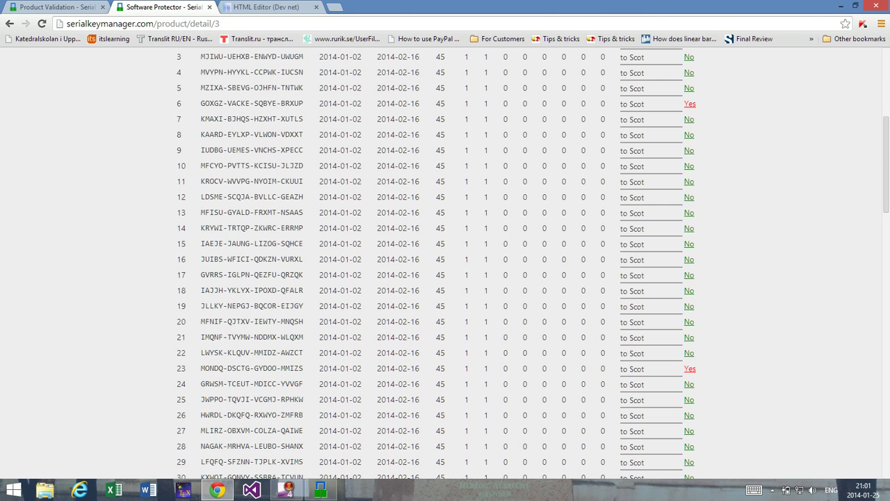
pyautogui.scroll(3, 445, 278)
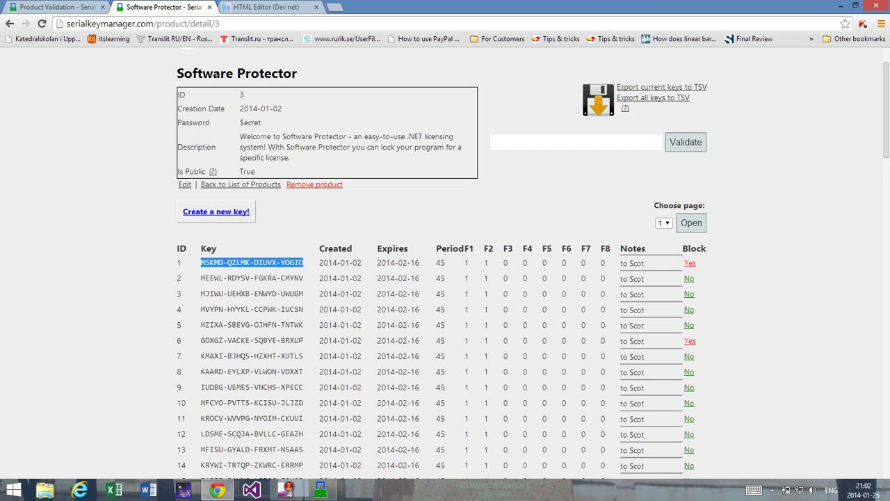
pyautogui.scroll(2, 445, 264)
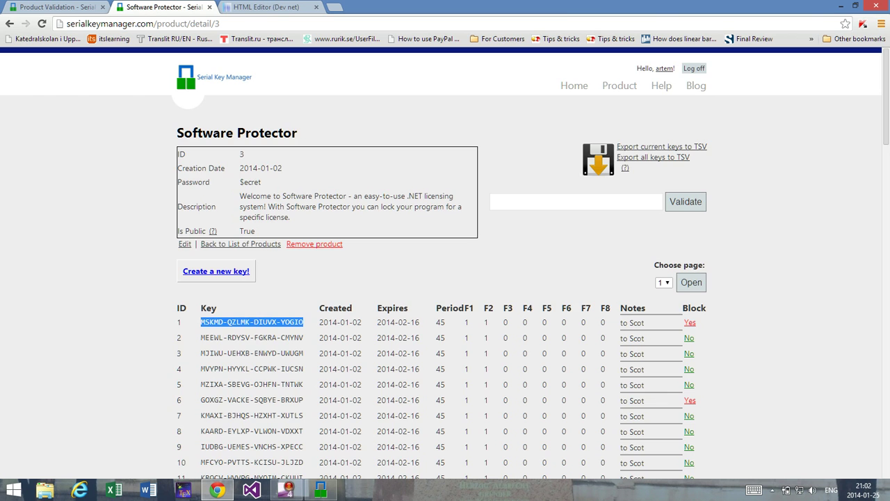
pyautogui.scroll(-3, 445, 278)
pyautogui.scroll(3, 445, 279)
# Step: Load softwareprotector.clizware.net in a new tab and follow its Source code link to CodePlex
pyautogui.click(335, 7)
pyautogui.write('so')
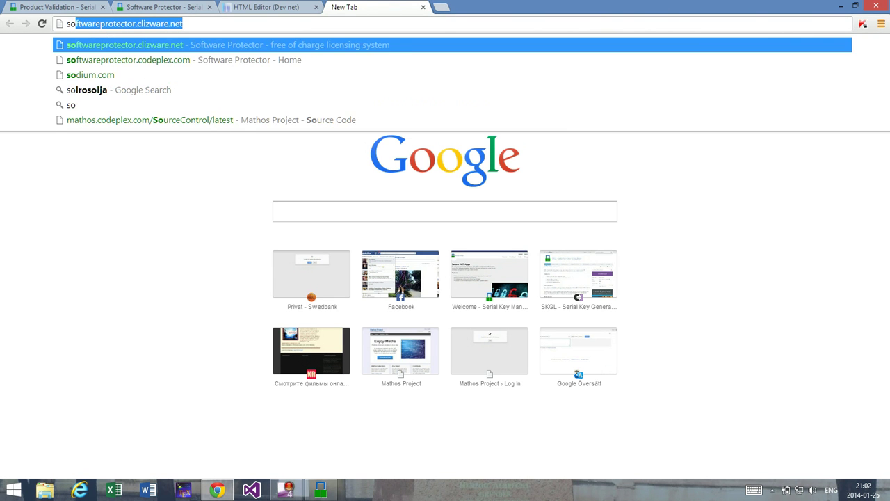
pyautogui.press('Return')
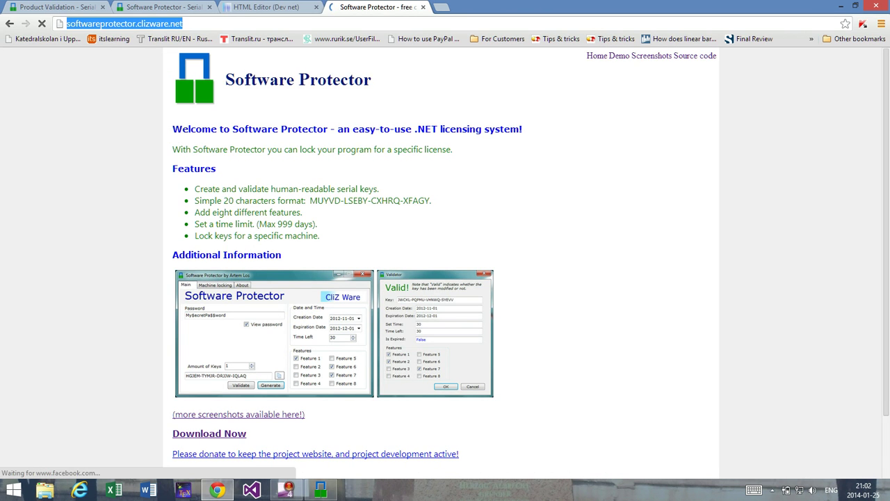
pyautogui.click(333, 386)
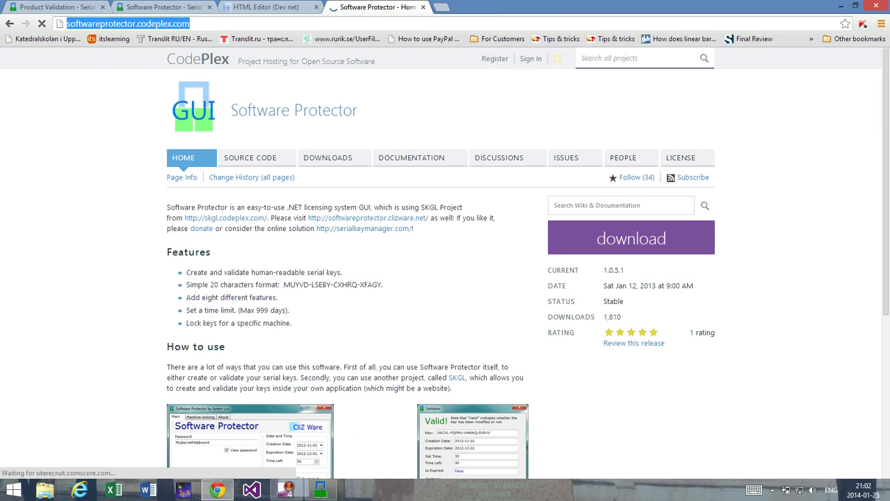
# Step: Load skgl.codeplex.com, open its Documentation page, then return to the Software Protector tab
pyautogui.write('skgl')
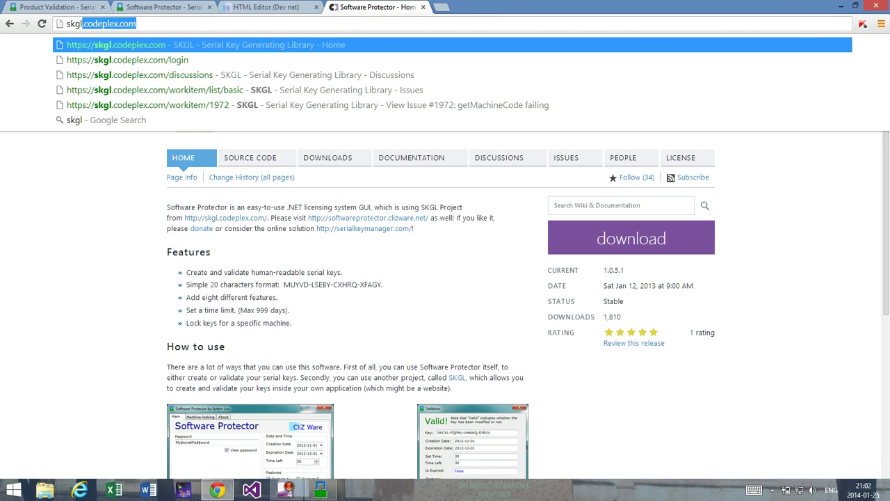
pyautogui.press('Return')
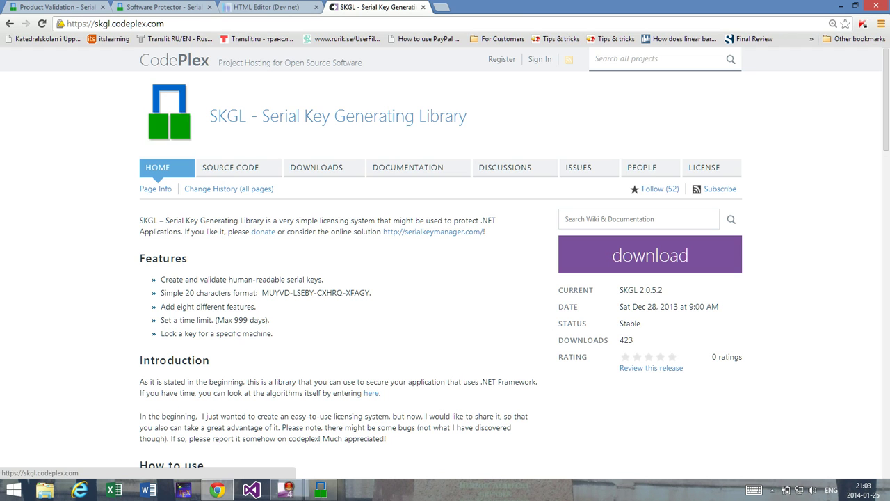
pyautogui.scroll(-6, 445, 278)
pyautogui.scroll(6, 445, 278)
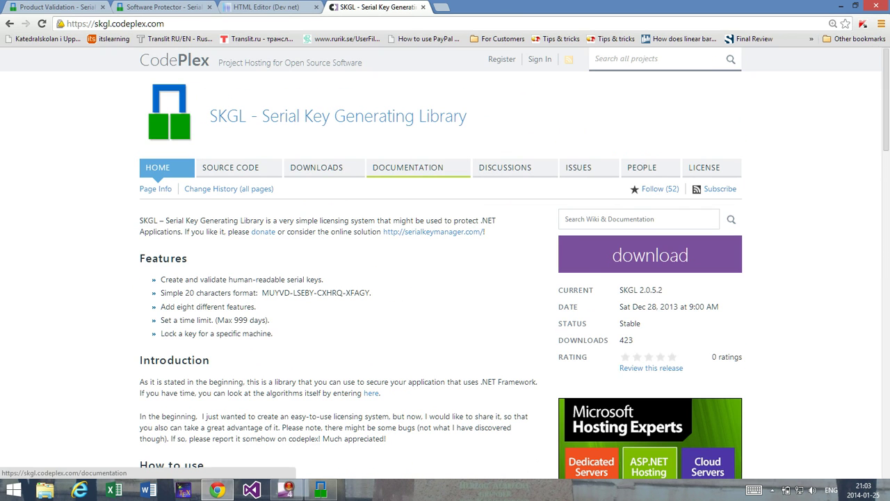
pyautogui.click(408, 167)
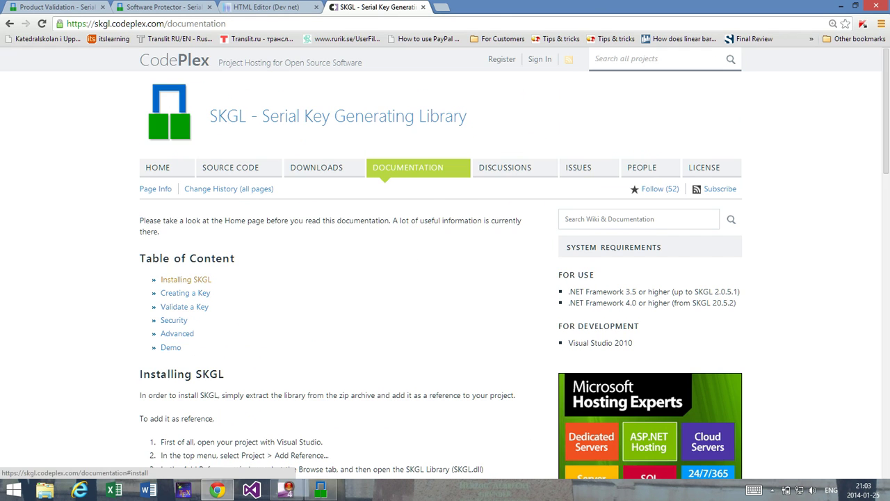
pyautogui.scroll(-3, 186, 72)
pyautogui.scroll(1, 591, 278)
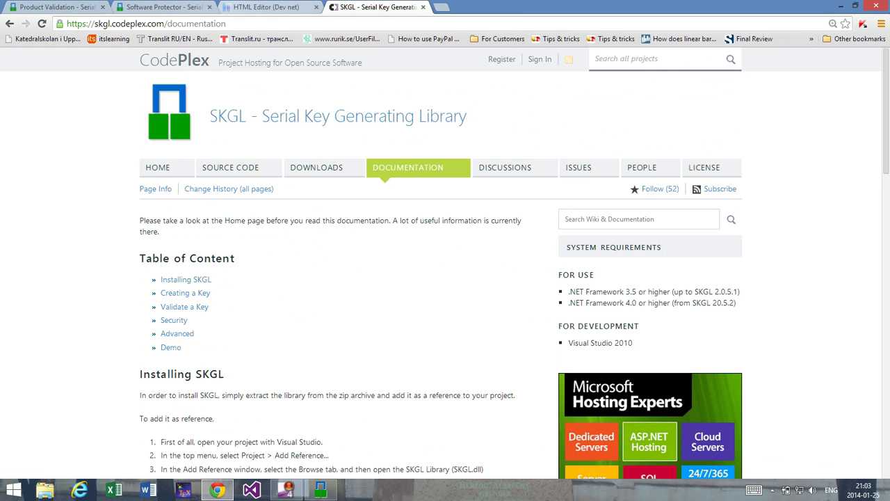
pyautogui.hotkey('ctrl', '2')
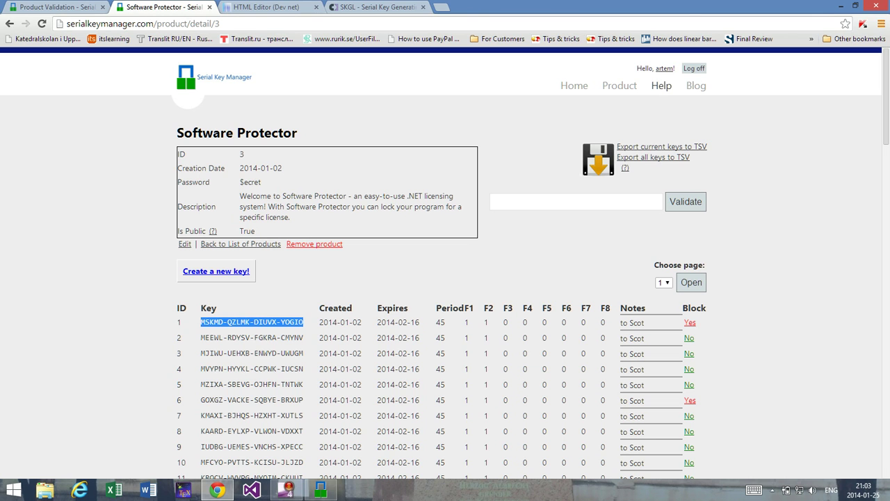
# Step: Browse the help site's Knowledge Base, Contact page and Forums, then return to the SKGL documentation
pyautogui.click(662, 85)
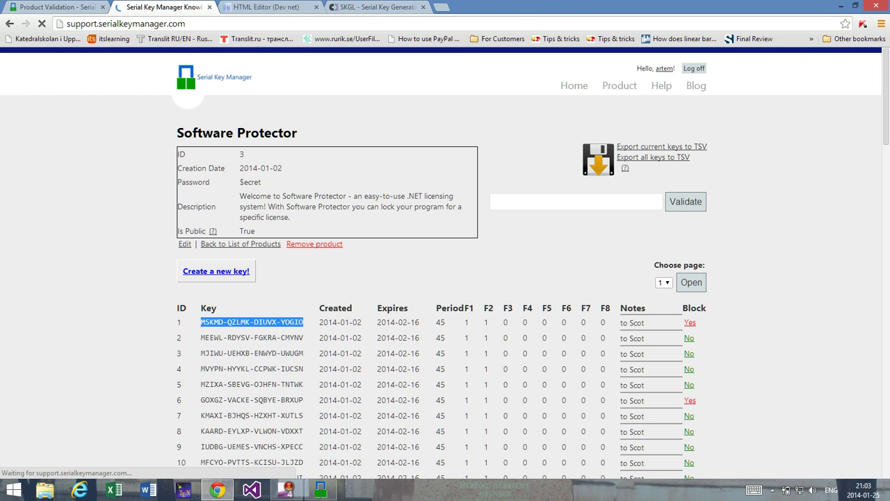
pyautogui.hotkey('ctrl', 'l')
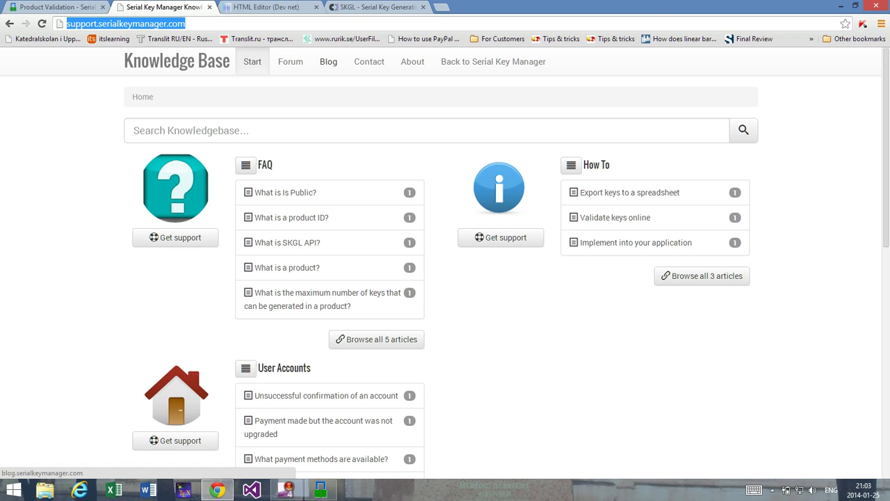
pyautogui.click(369, 61)
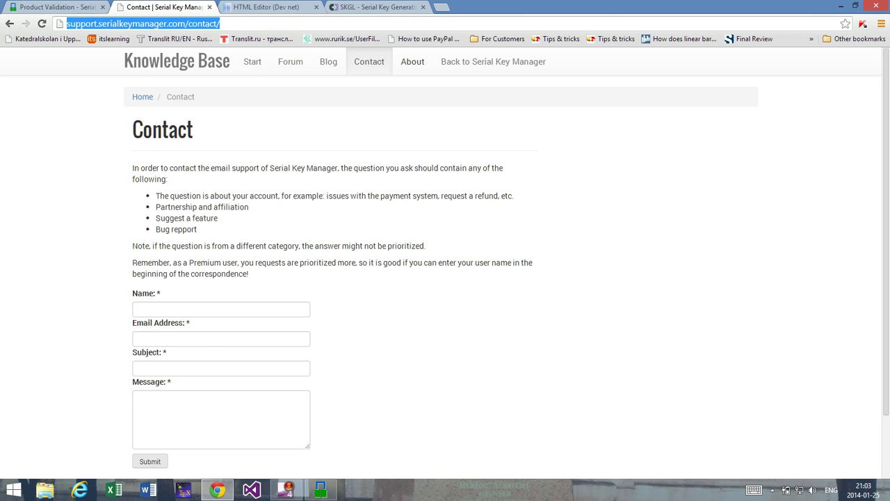
pyautogui.click(291, 61)
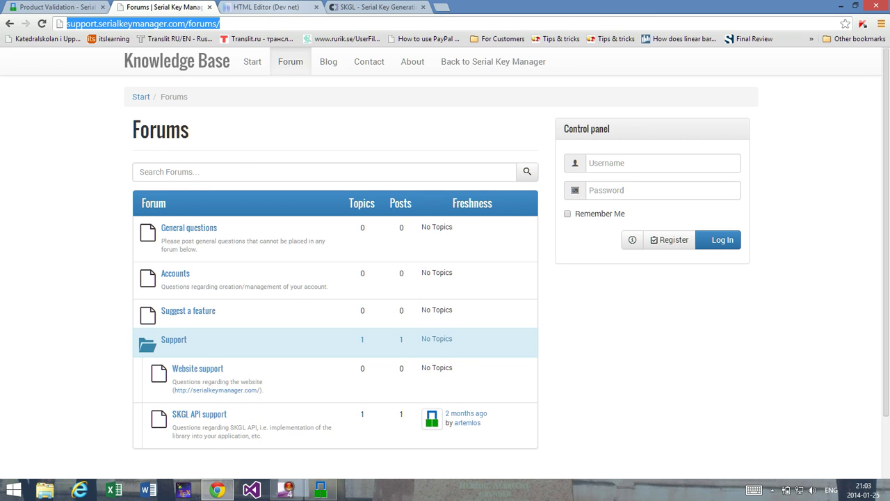
pyautogui.hotkey('ctrl', '4')
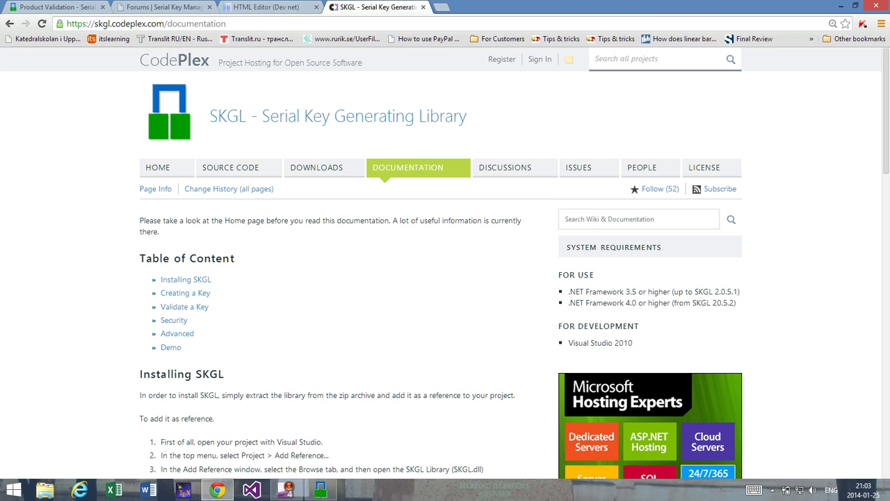
pyautogui.hotkey('ctrl', '2')
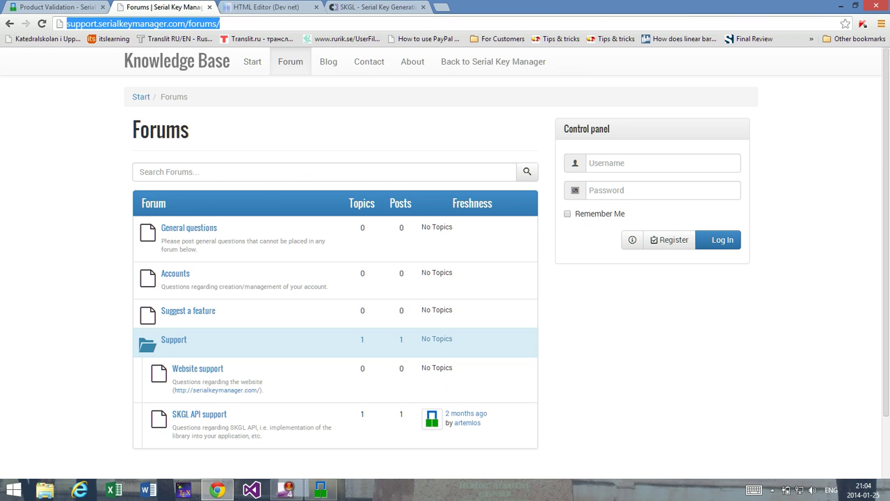
pyautogui.click(379, 7)
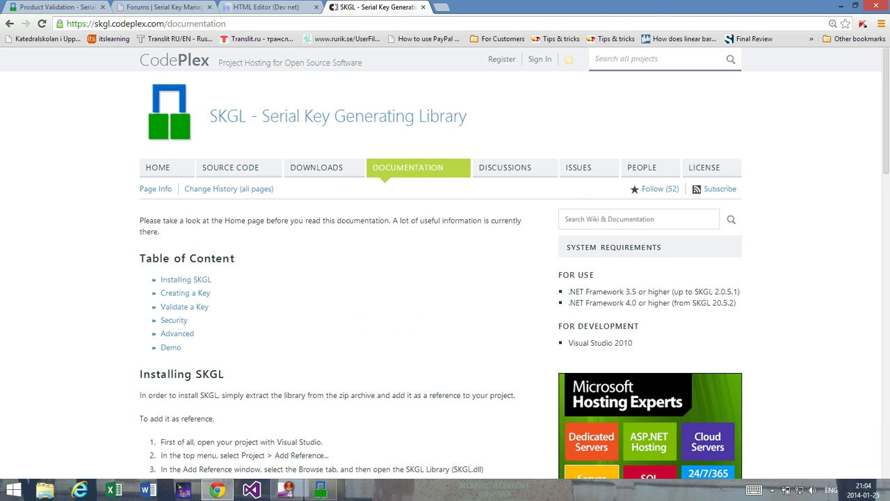